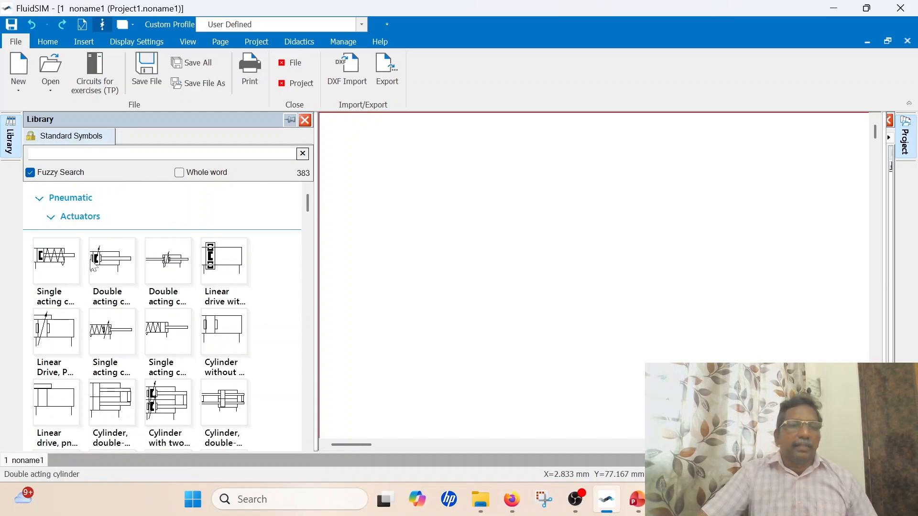
Place a double acting cylinder in the upper area of the drawing and label it DAC 1
{"action": "left_click_drag", "start_coordinate": [106, 259], "coordinate": [447, 165]}
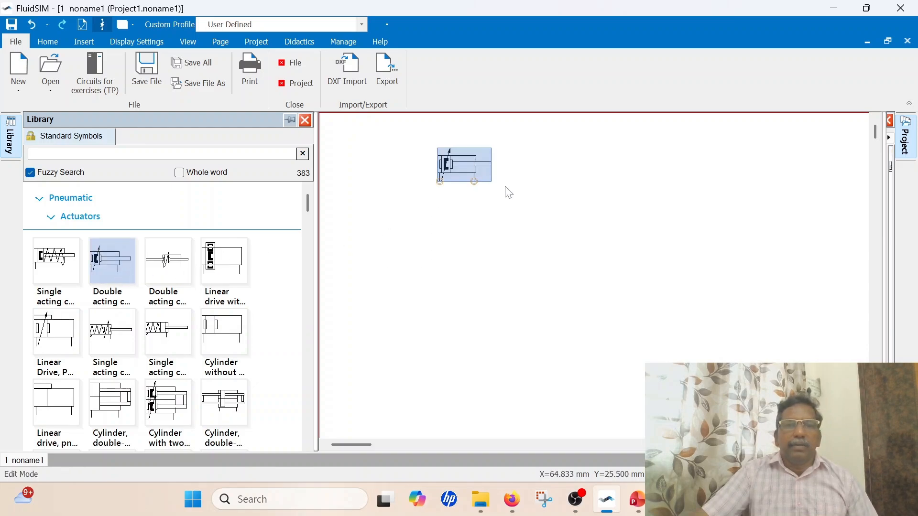
{"action": "double_click", "coordinate": [459, 165]}
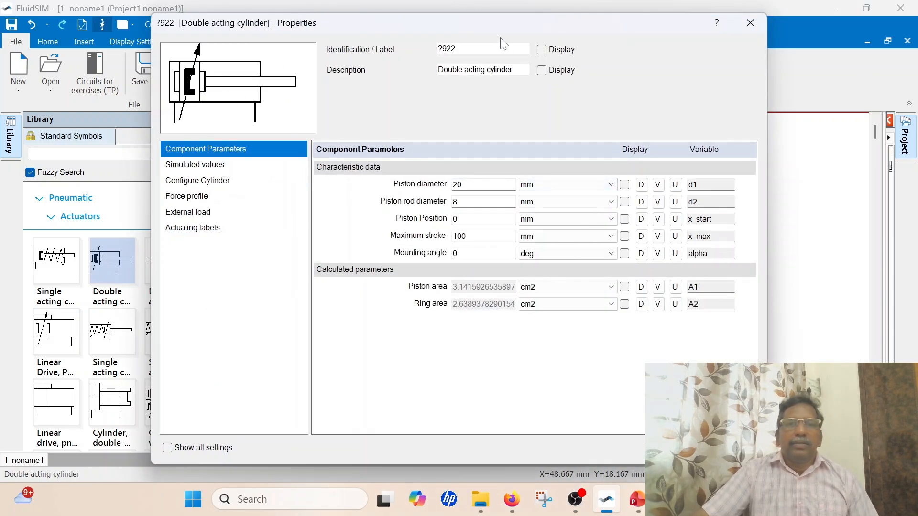
{"action": "key", "text": "ctrl+a"}
{"action": "type", "text": "DC"}
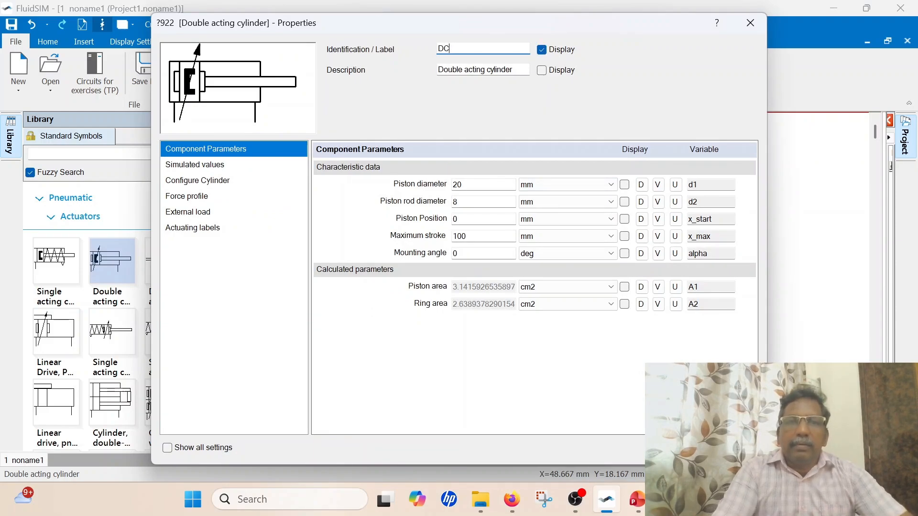
{"action": "type", "text": "A"}
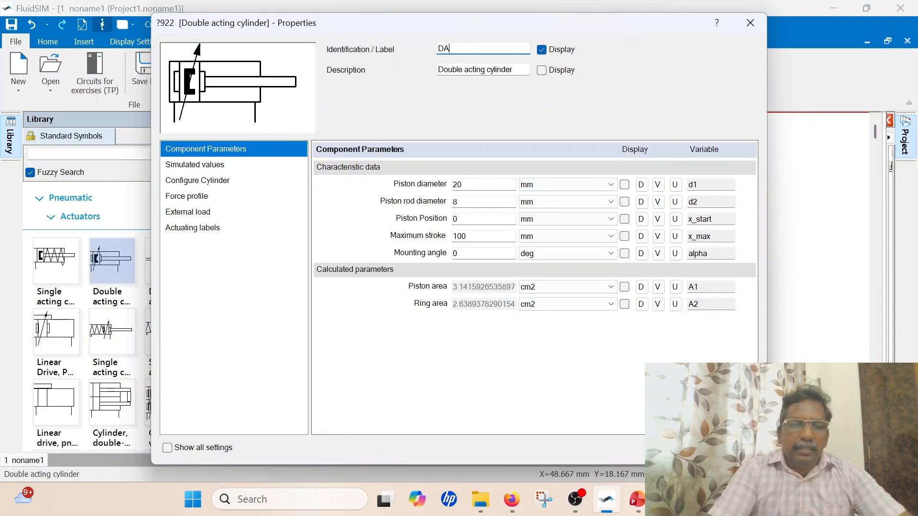
{"action": "type", "text": " 1"}
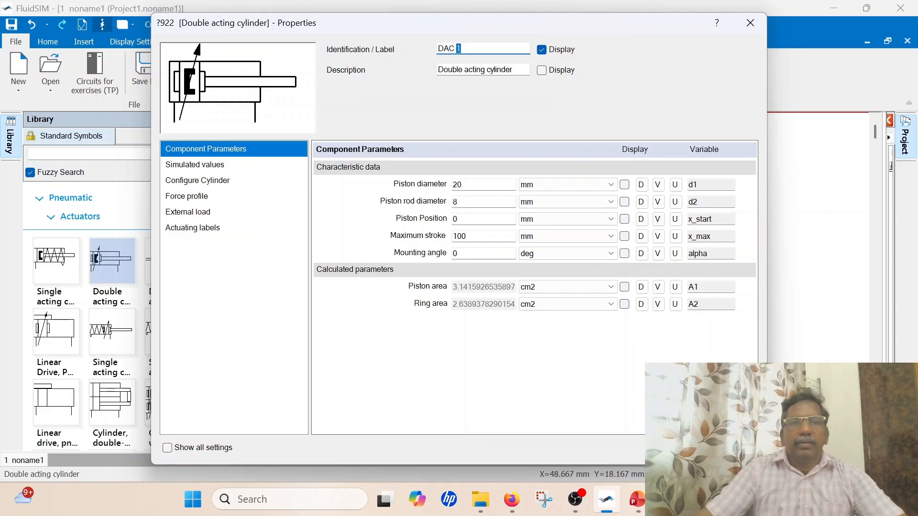
Turn off the cylinder's piston cushioning and add actuating labels A- from 0 to 0 mm and A+ from 100 to 100 mm
{"action": "left_click", "coordinate": [196, 184]}
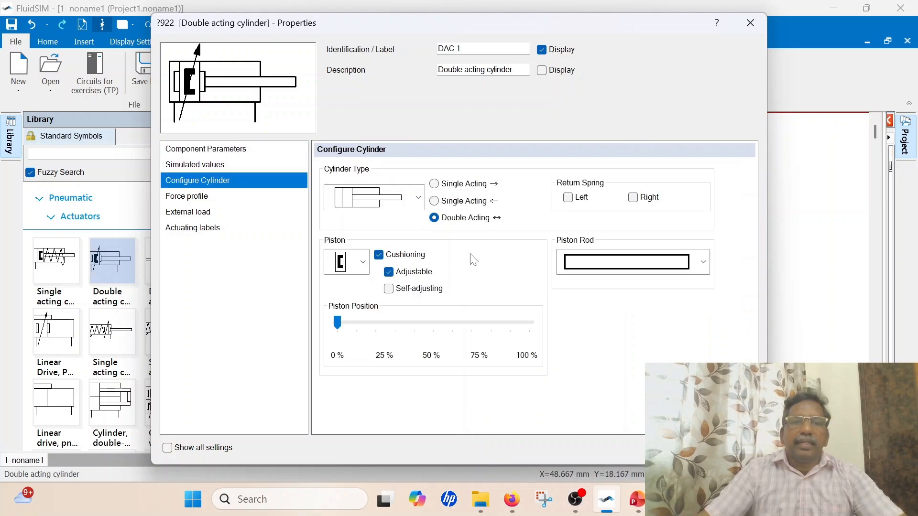
{"action": "left_click", "coordinate": [379, 255]}
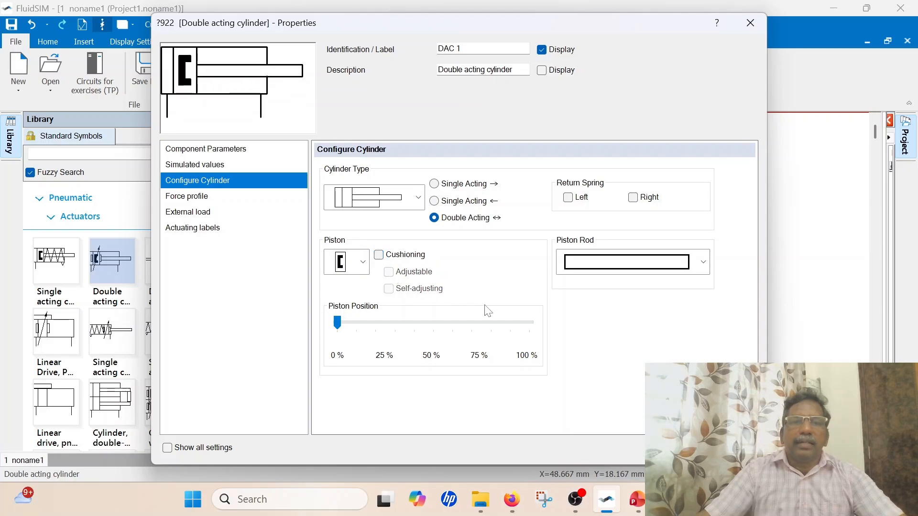
{"action": "left_click", "coordinate": [196, 229]}
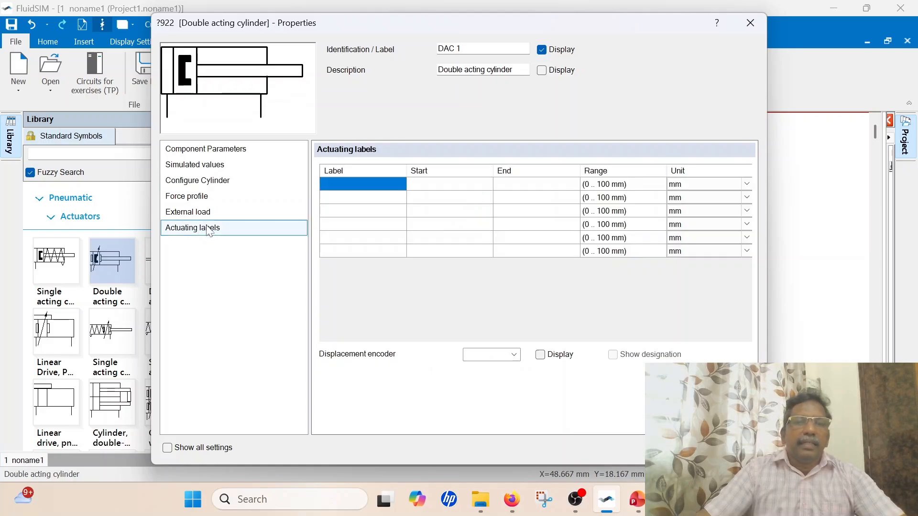
{"action": "left_click", "coordinate": [374, 189]}
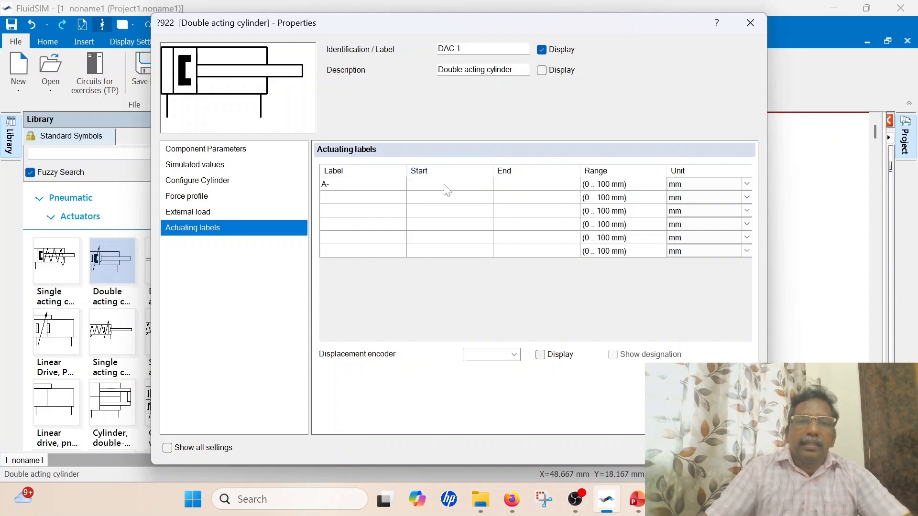
{"action": "type", "text": "0"}
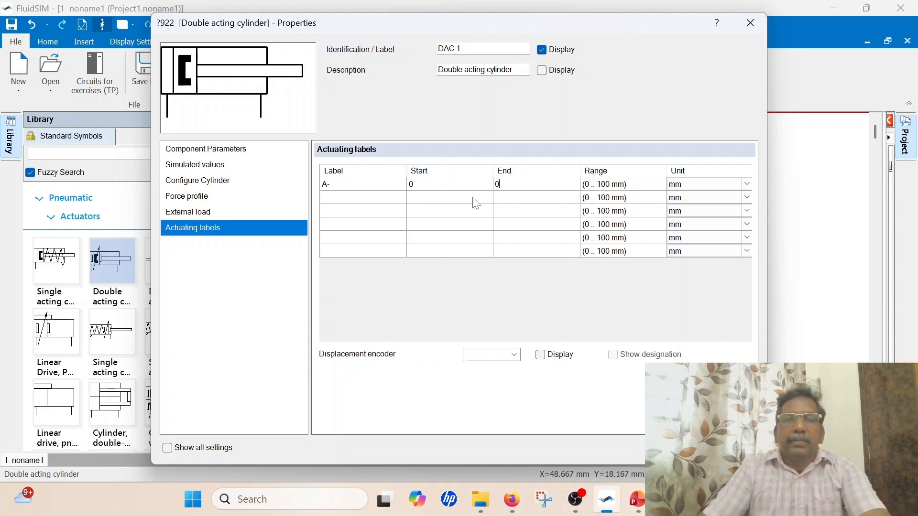
{"action": "left_click", "coordinate": [369, 198]}
{"action": "type", "text": "A+"}
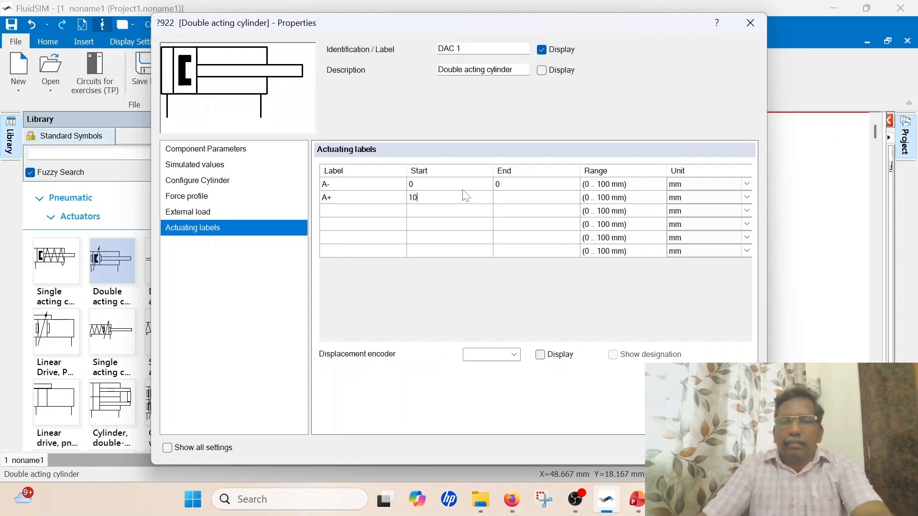
{"action": "left_click", "coordinate": [521, 227]}
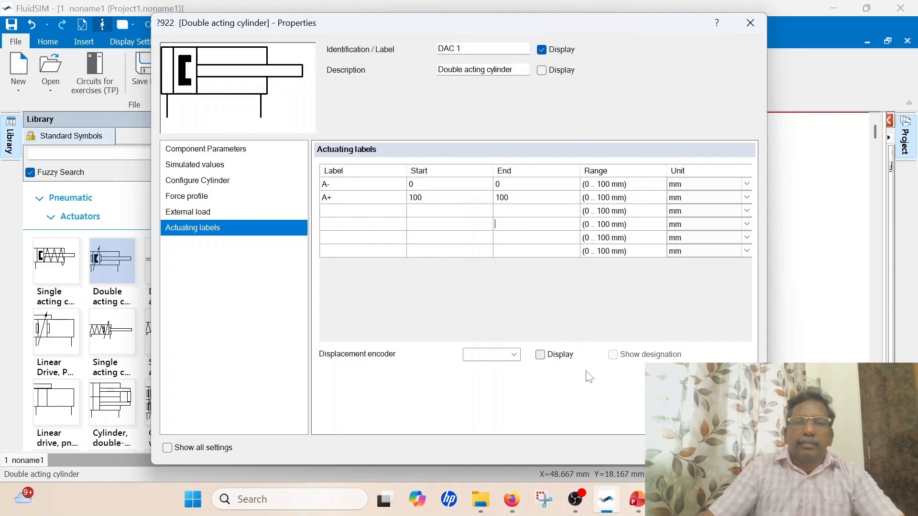
Review the cylinder's external load, force profile and configuration, and accept its properties
{"action": "left_click", "coordinate": [191, 212]}
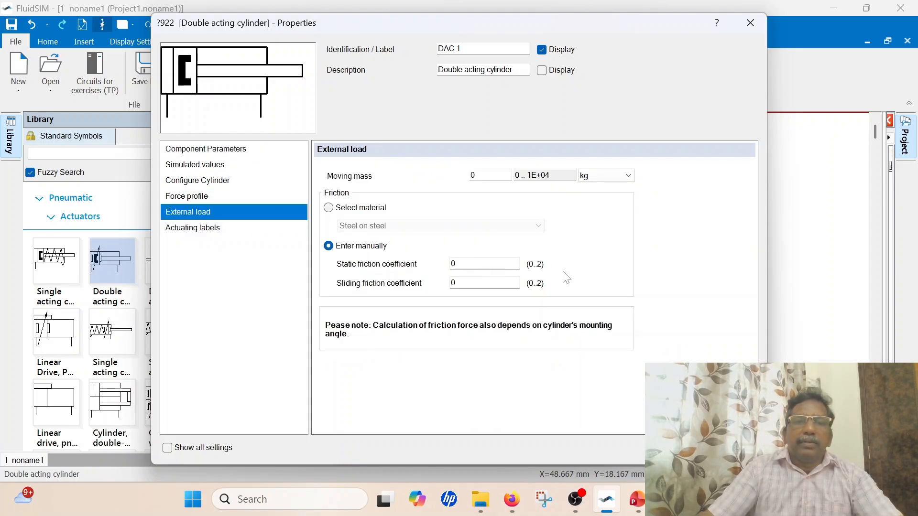
{"action": "left_click", "coordinate": [190, 196]}
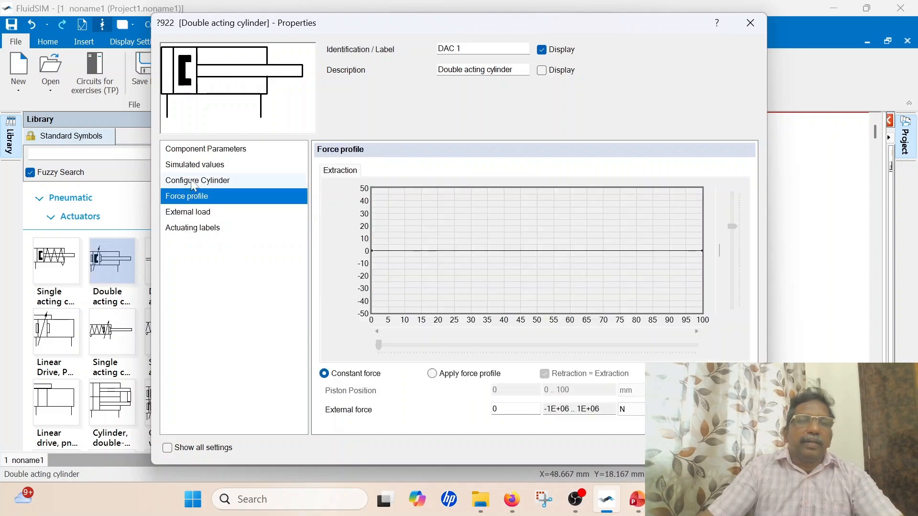
{"action": "left_click", "coordinate": [195, 185]}
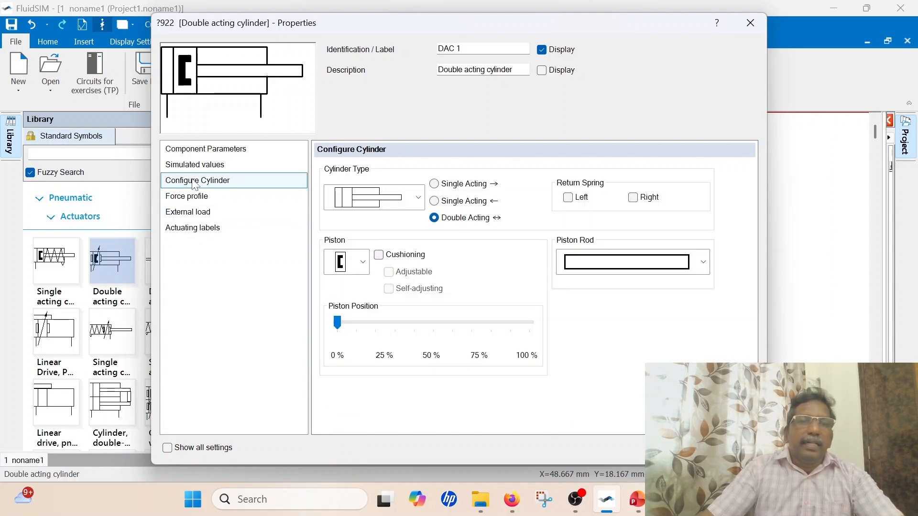
{"action": "left_click", "coordinate": [678, 448]}
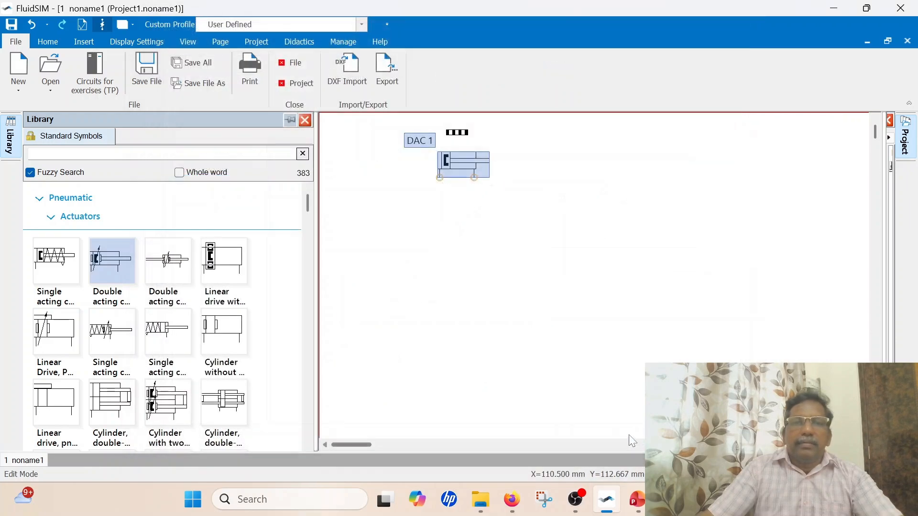
{"action": "left_click", "coordinate": [522, 252]}
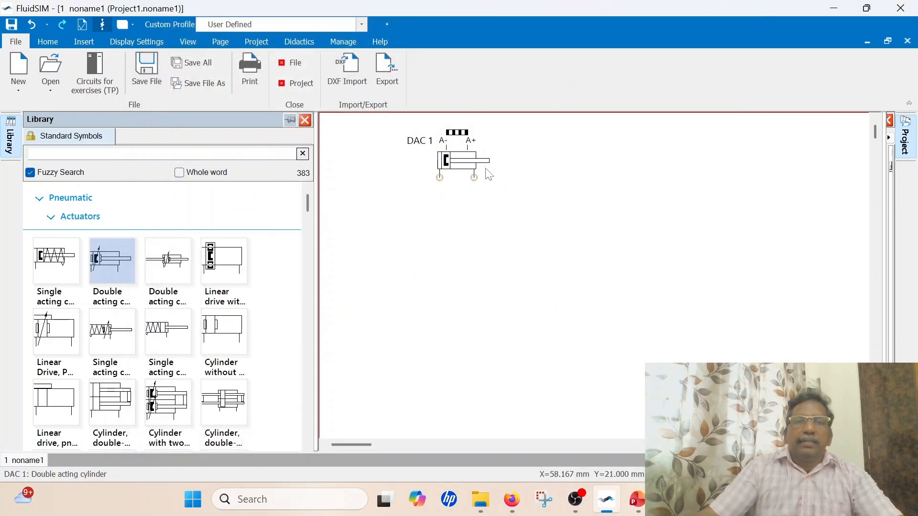
Copy cylinder DAC 1 with its actuating labels and position the duplicate to the right of the original
{"action": "mouse_move", "coordinate": [444, 126]}
{"action": "left_mouse_down"}
{"action": "mouse_move", "coordinate": [478, 138]}
{"action": "mouse_move", "coordinate": [484, 184]}
{"action": "mouse_move", "coordinate": [517, 200]}
{"action": "left_mouse_up"}
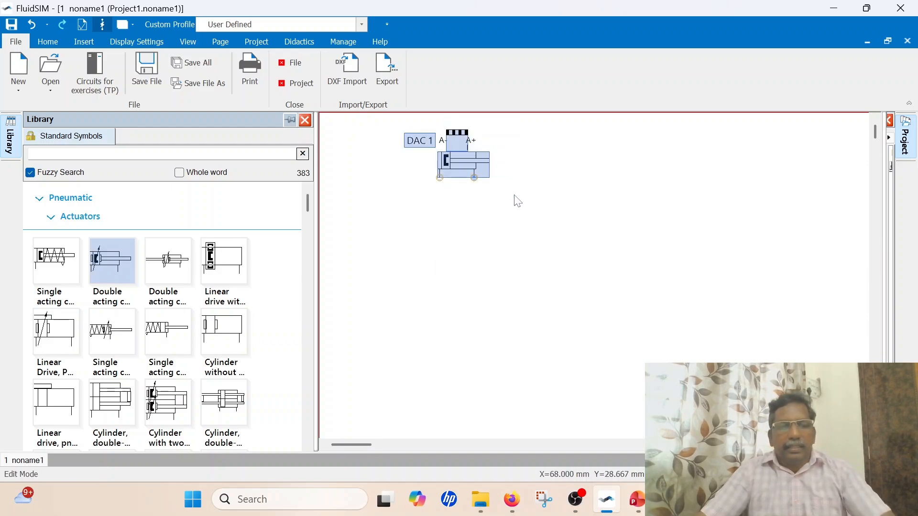
{"action": "right_click", "coordinate": [674, 154]}
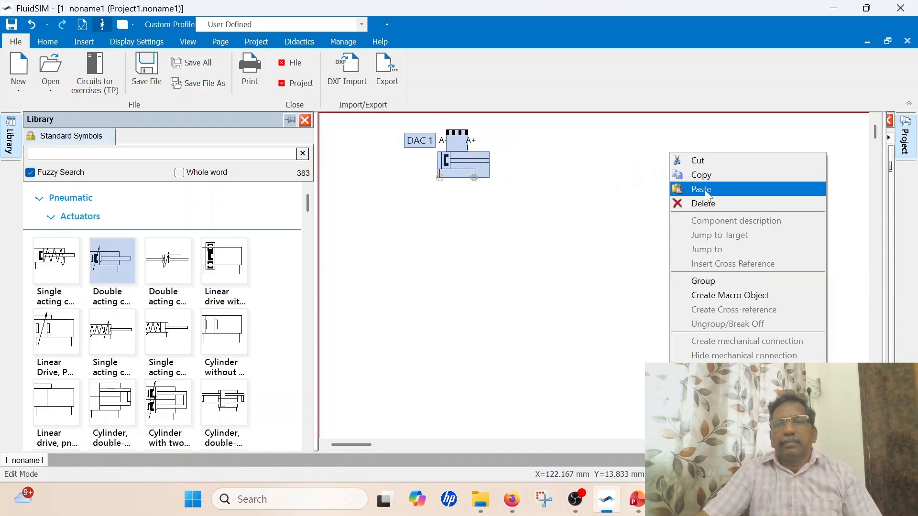
{"action": "left_click", "coordinate": [702, 189]}
{"action": "left_click", "coordinate": [687, 144]}
{"action": "left_click", "coordinate": [680, 209]}
{"action": "left_click_drag", "start_coordinate": [741, 175], "coordinate": [705, 166]}
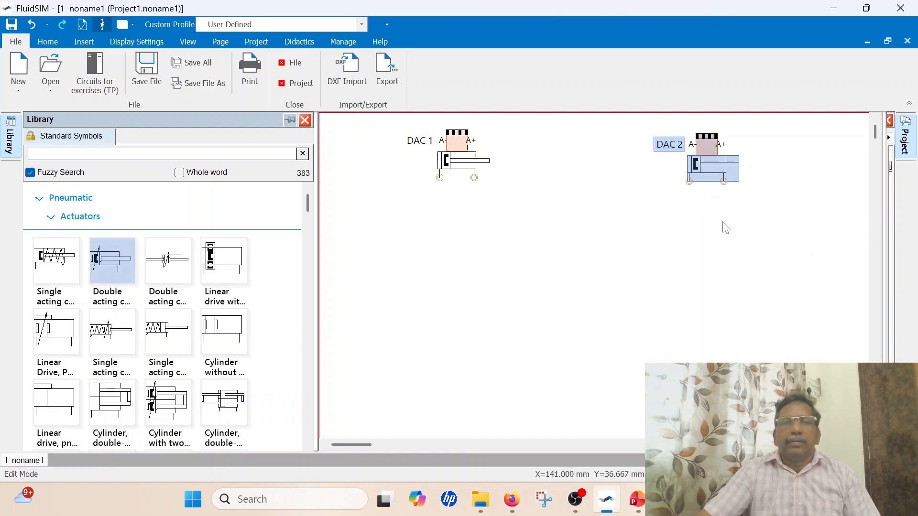
Rename the second cylinder's actuating labels to B- and B+
{"action": "double_click", "coordinate": [712, 166]}
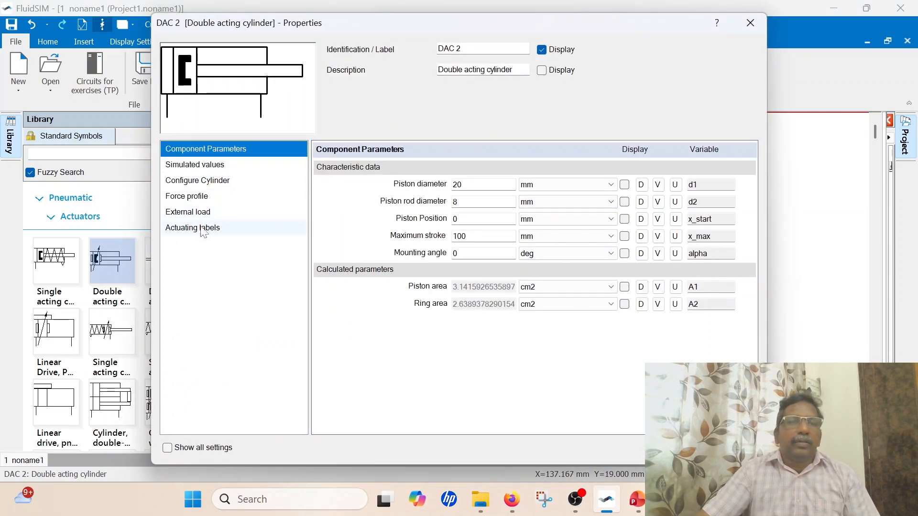
{"action": "left_click", "coordinate": [226, 225]}
{"action": "left_click", "coordinate": [347, 185]}
{"action": "type", "text": "B-"}
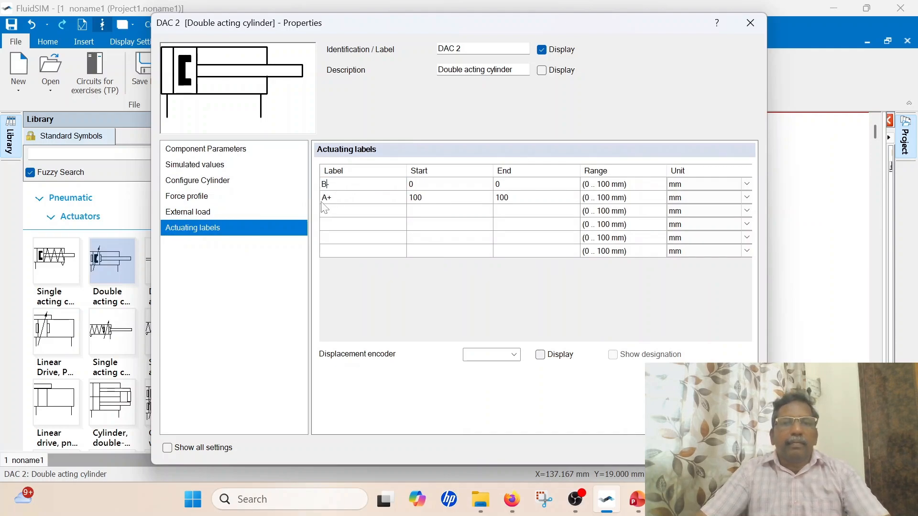
{"action": "type", "text": "B"}
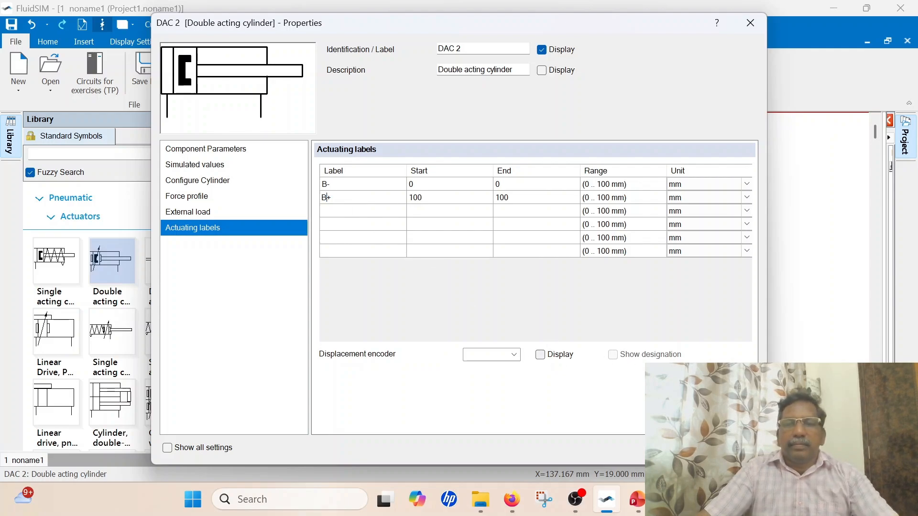
{"action": "left_click", "coordinate": [669, 450]}
{"action": "left_click", "coordinate": [690, 260]}
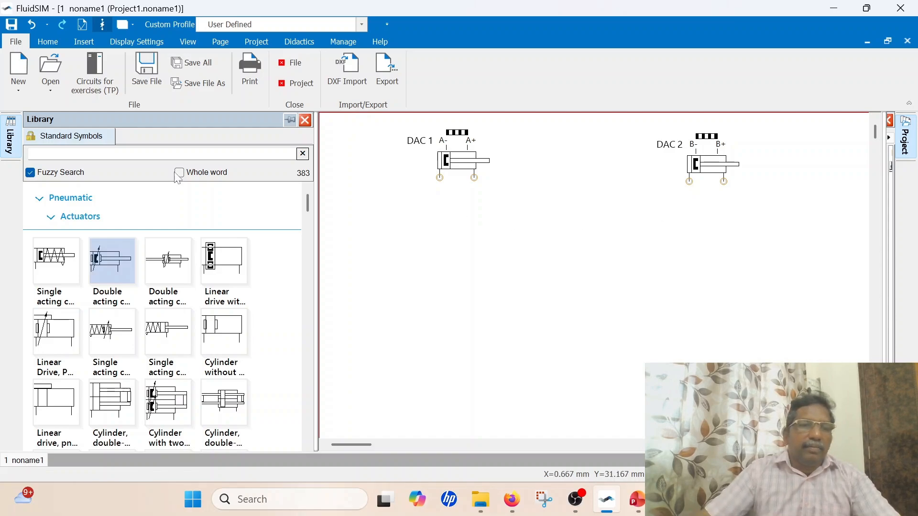
Place a mechanically operated 5/2-way valve from the symbol library directly below cylinder DAC 1
{"action": "scroll", "coordinate": [131, 268], "scroll_direction": "down", "scroll_amount": 15}
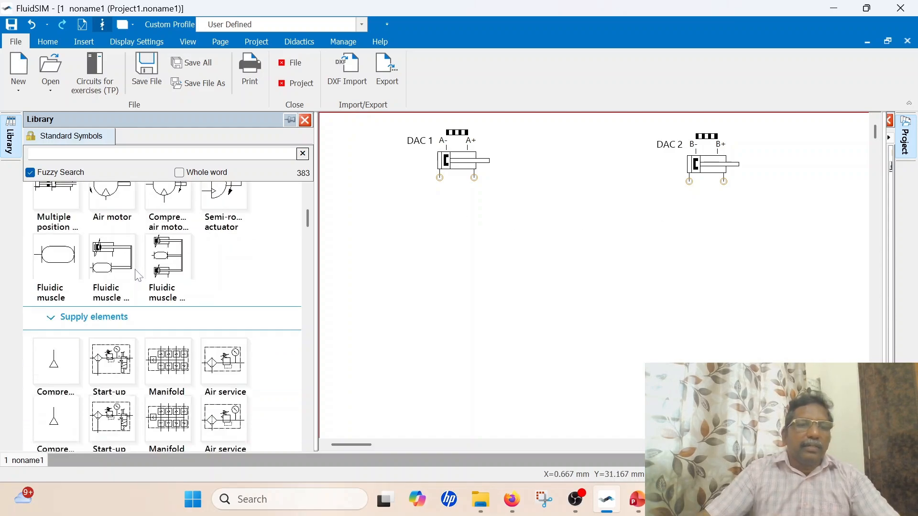
{"action": "scroll", "coordinate": [150, 283], "scroll_direction": "down", "scroll_amount": 8}
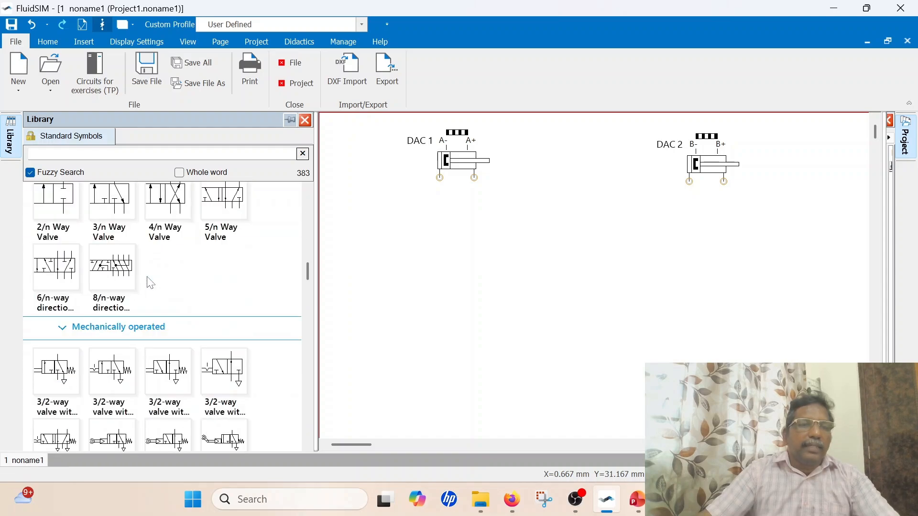
{"action": "scroll", "coordinate": [149, 287], "scroll_direction": "down", "scroll_amount": 4}
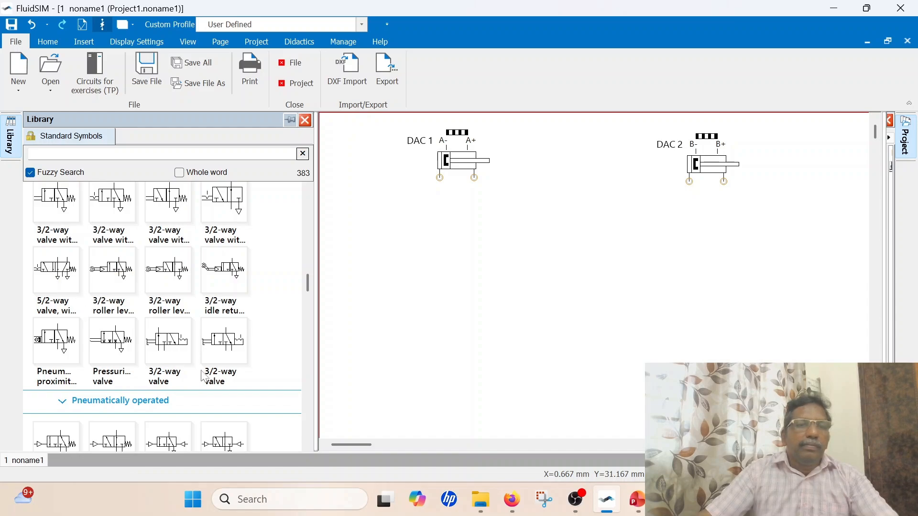
{"action": "left_click_drag", "start_coordinate": [52, 270], "coordinate": [450, 216]}
{"action": "left_click", "coordinate": [555, 253]}
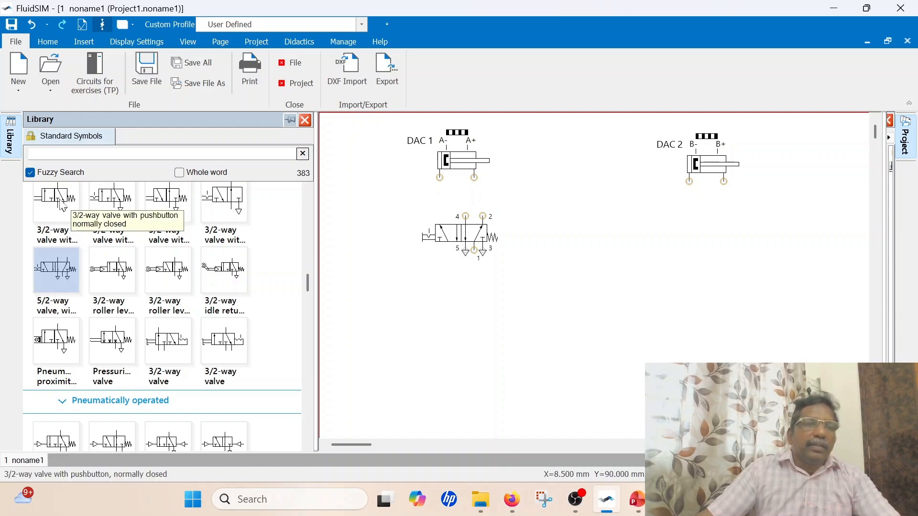
Place a normally closed 3/2-way valve with pushbutton beside DAC 1's piston rod and rotate it so the pushbutton faces up
{"action": "left_click_drag", "start_coordinate": [61, 205], "coordinate": [546, 166]}
{"action": "left_click", "coordinate": [554, 201]}
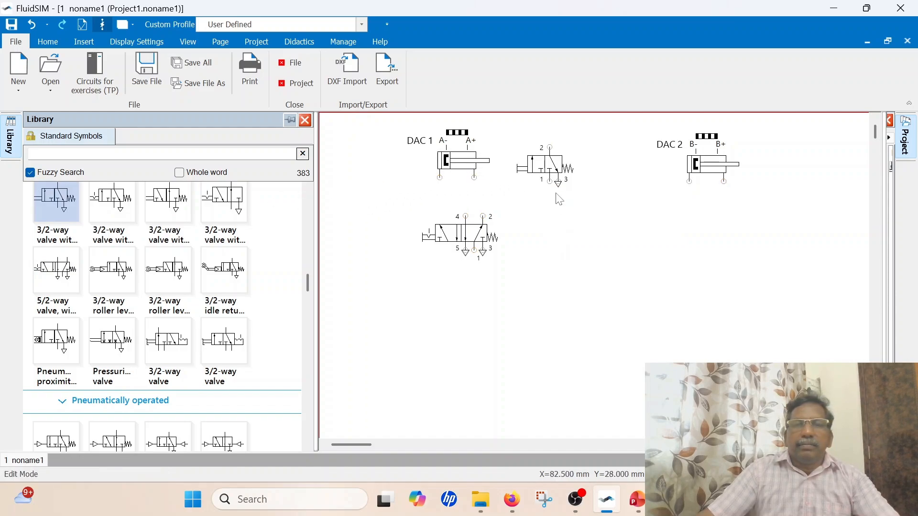
{"action": "right_click", "coordinate": [551, 162]}
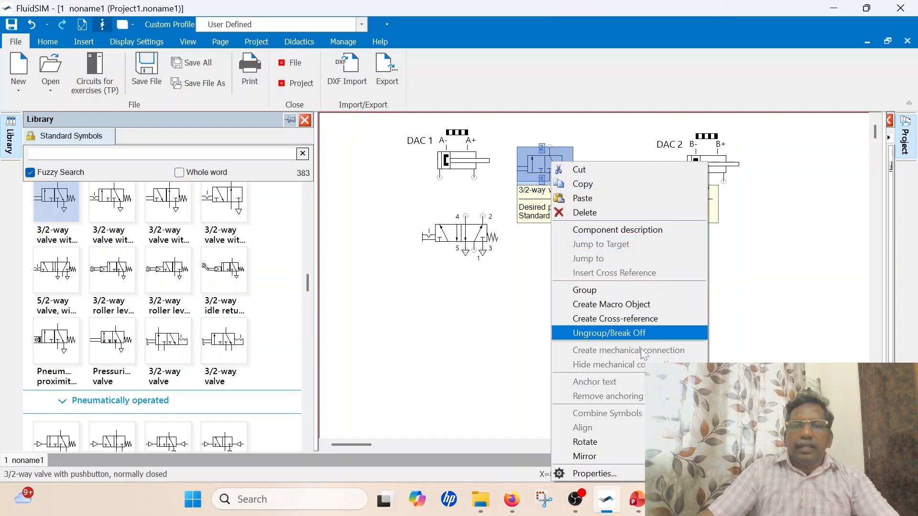
{"action": "left_click", "coordinate": [732, 442]}
{"action": "right_click", "coordinate": [557, 188]}
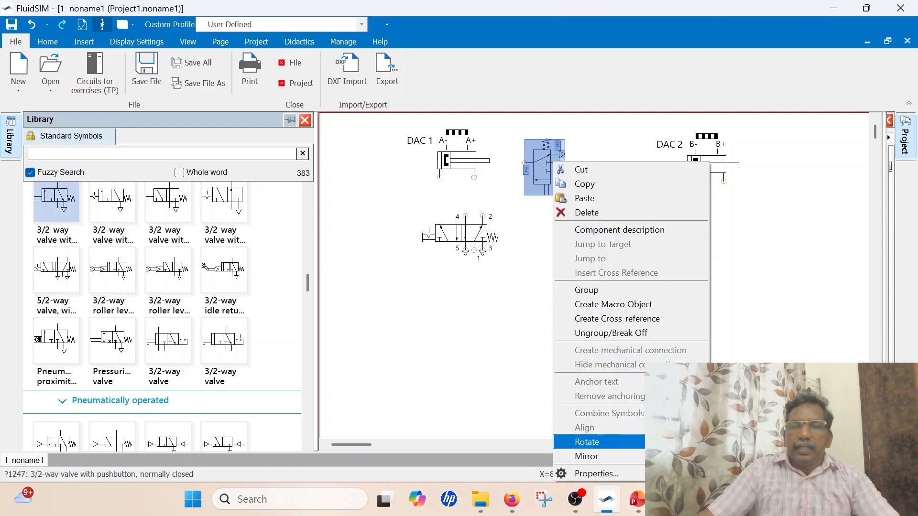
{"action": "left_click", "coordinate": [731, 456]}
{"action": "left_click", "coordinate": [606, 292]}
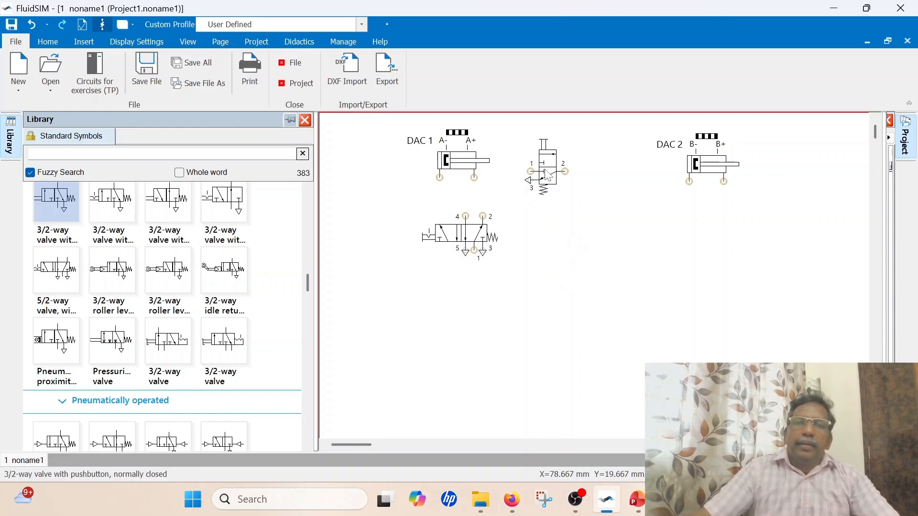
{"action": "mouse_move", "coordinate": [547, 177]}
{"action": "left_mouse_down"}
{"action": "mouse_move", "coordinate": [520, 178]}
{"action": "mouse_move", "coordinate": [529, 177]}
{"action": "left_mouse_up"}
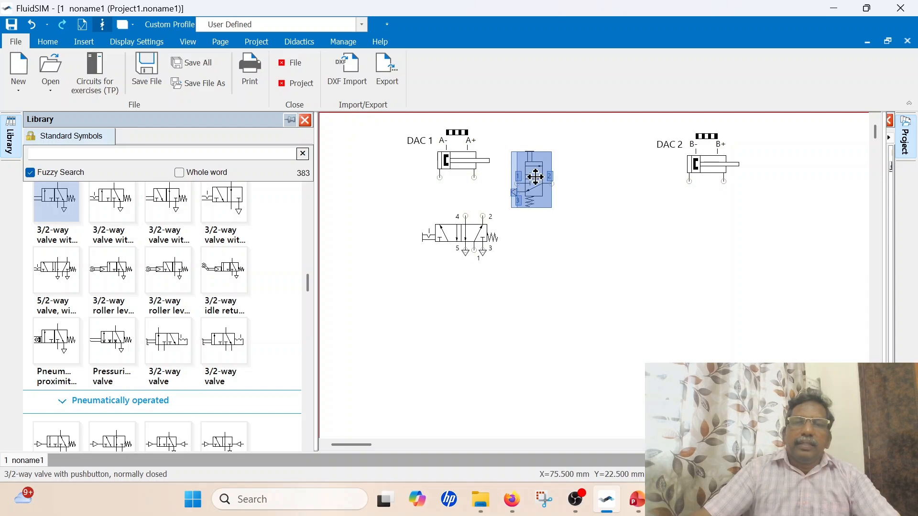
Label the pushbutton 3/2-way valve beside DAC 1 as LS1
{"action": "double_click", "coordinate": [535, 177]}
{"action": "left_click_drag", "start_coordinate": [462, 49], "coordinate": [438, 51]}
{"action": "type", "text": "LS1"}
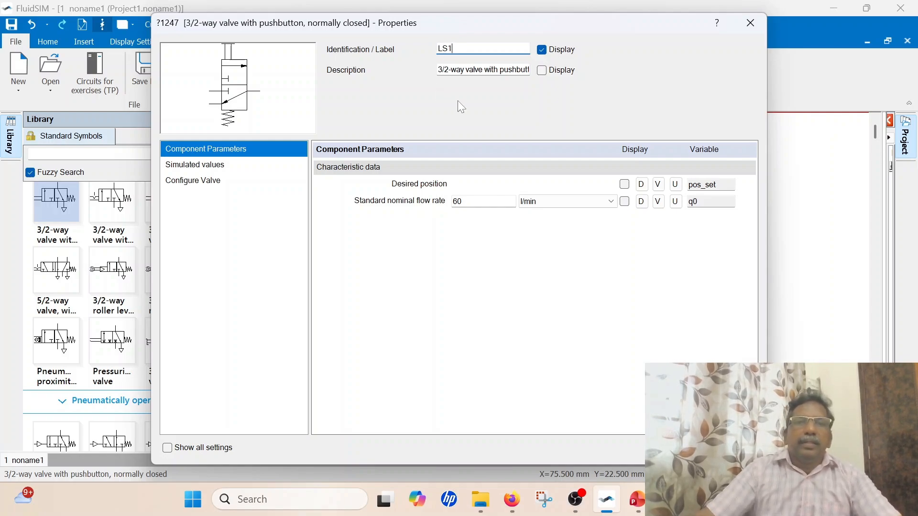
Configure LS1's left actuation with a mechanical roller plunger and remove its manual actuation
{"action": "left_click", "coordinate": [205, 180]}
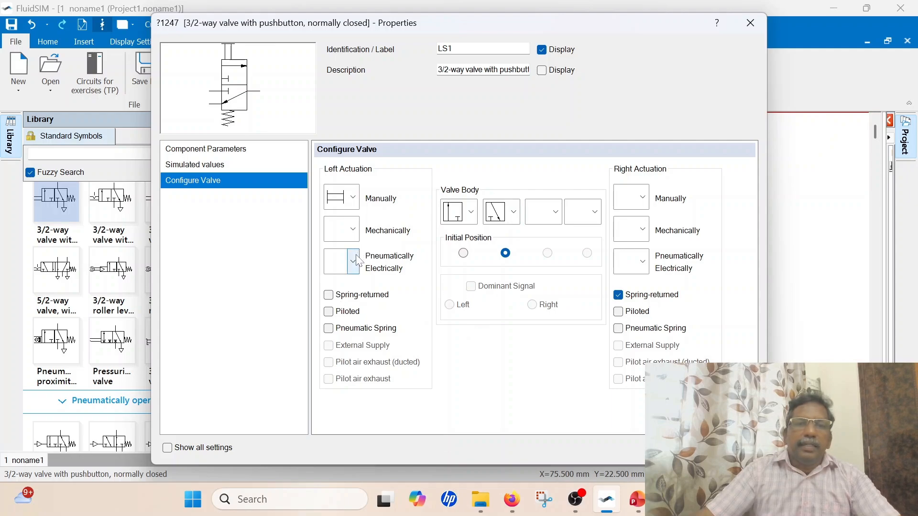
{"action": "left_click", "coordinate": [353, 229]}
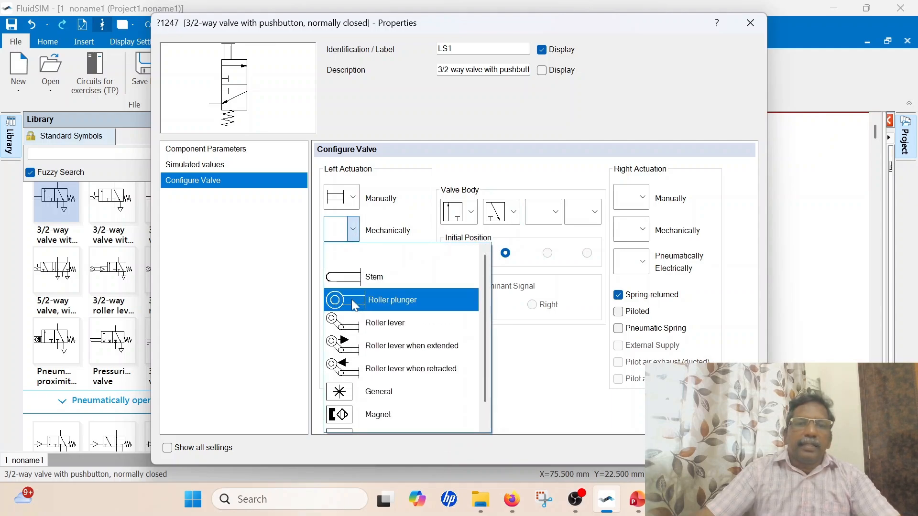
{"action": "left_click", "coordinate": [351, 300]}
{"action": "left_click", "coordinate": [353, 197]}
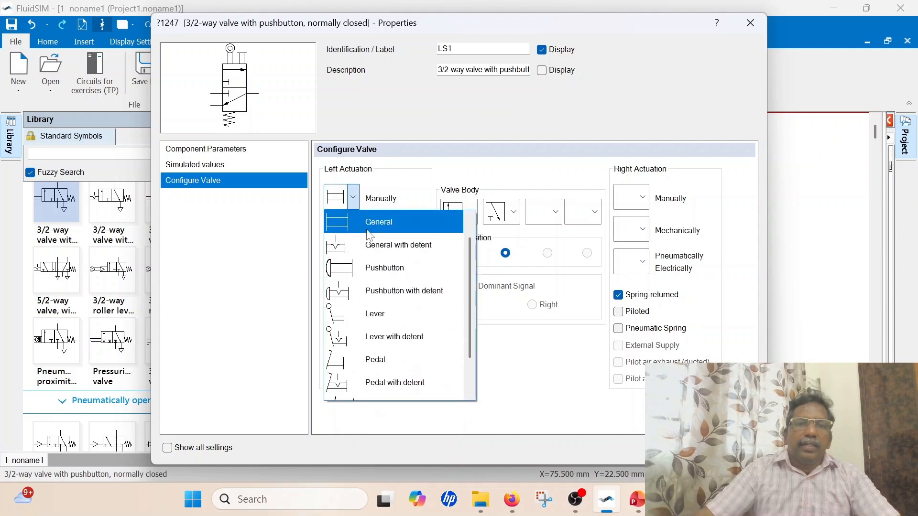
{"action": "left_click", "coordinate": [367, 230]}
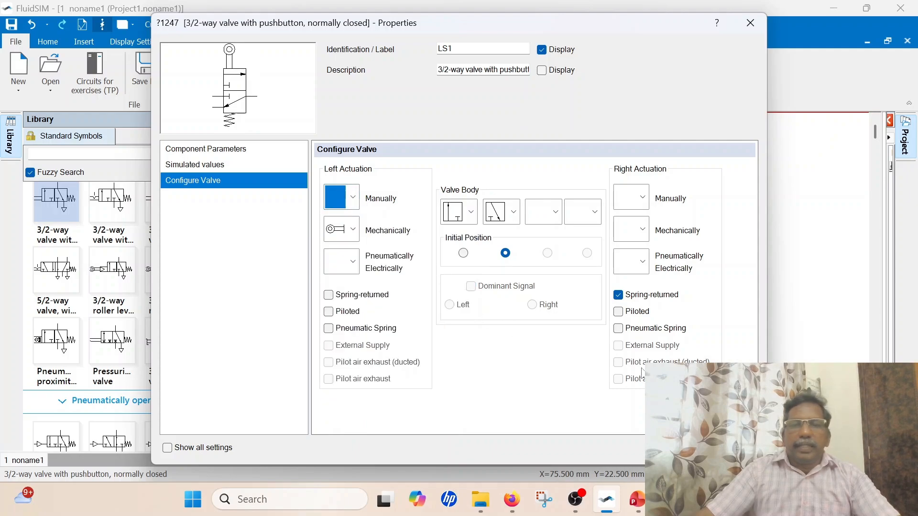
{"action": "left_click", "coordinate": [669, 448]}
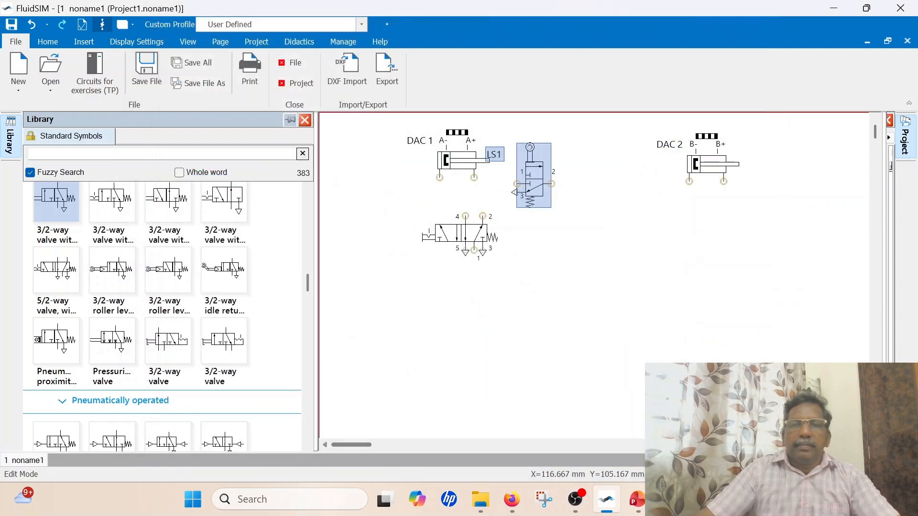
{"action": "left_click", "coordinate": [607, 284]}
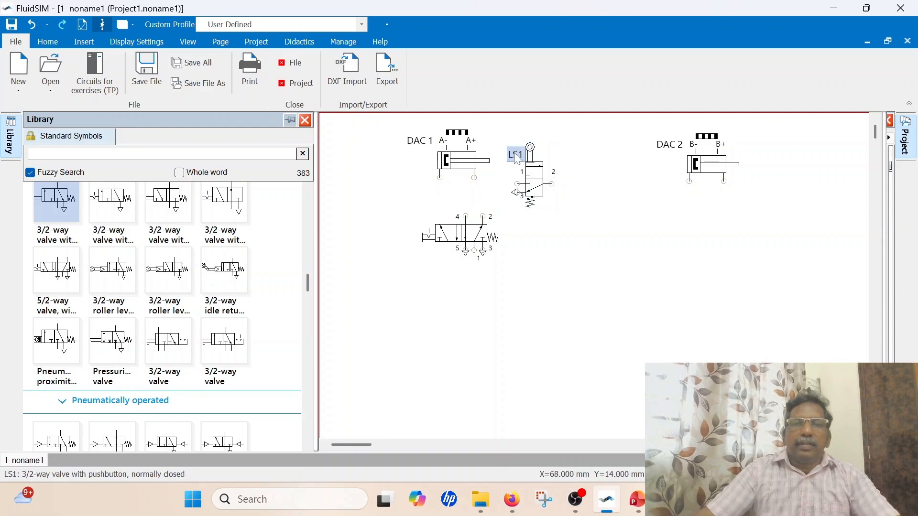
Copy valve LS1 with its label and place the duplicate between LS1 and cylinder DAC 2
{"action": "left_click_drag", "start_coordinate": [505, 134], "coordinate": [551, 222]}
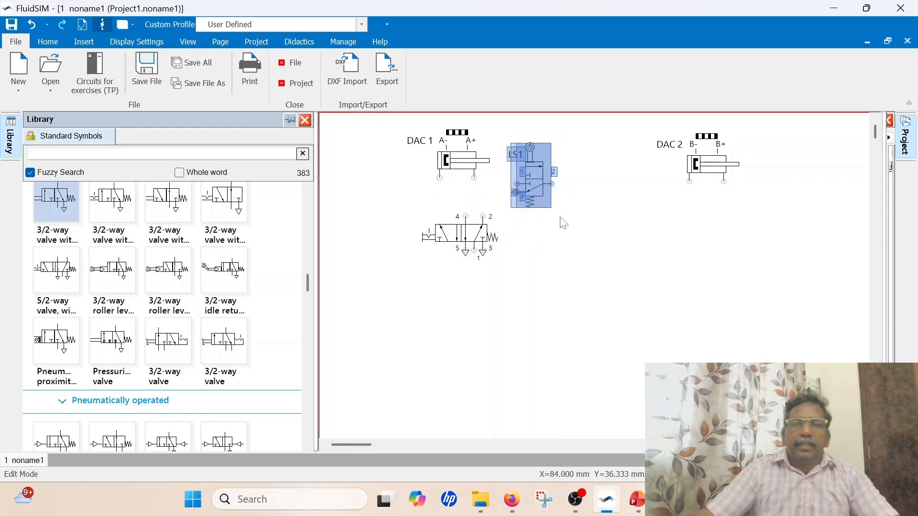
{"action": "right_click", "coordinate": [569, 186]}
{"action": "left_click", "coordinate": [603, 197]}
{"action": "left_click_drag", "start_coordinate": [614, 197], "coordinate": [588, 146]}
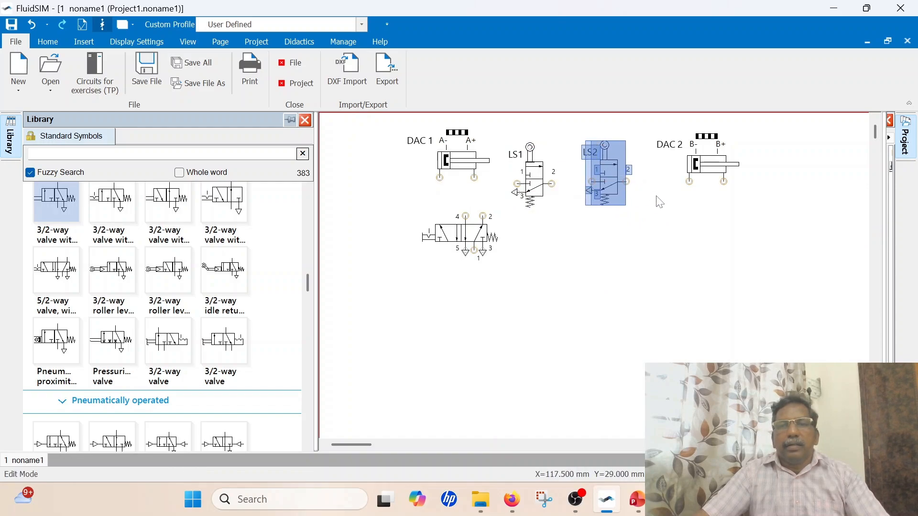
Paste two more copies of the roller plunger valve and place them side by side to the right of cylinder DAC 2
{"action": "right_click", "coordinate": [774, 164]}
{"action": "left_click", "coordinate": [791, 194]}
{"action": "left_click_drag", "start_coordinate": [793, 191], "coordinate": [749, 140]}
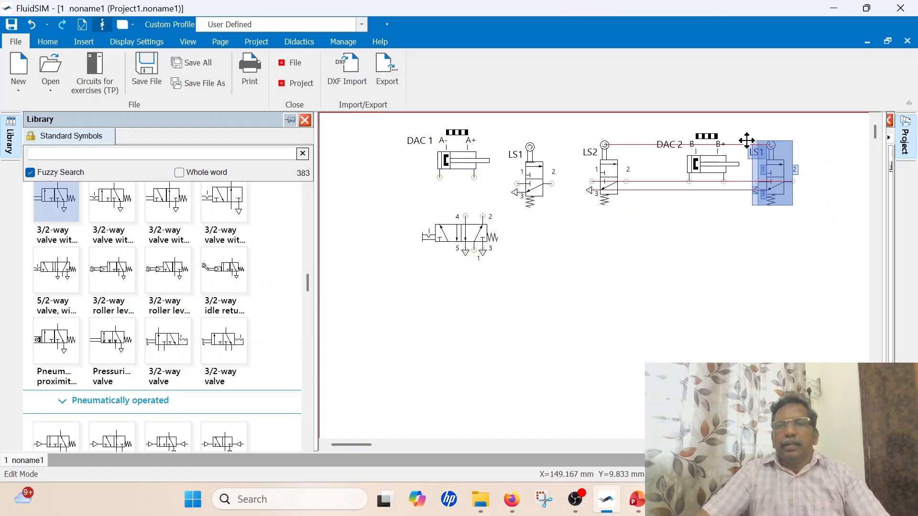
{"action": "right_click", "coordinate": [838, 171]}
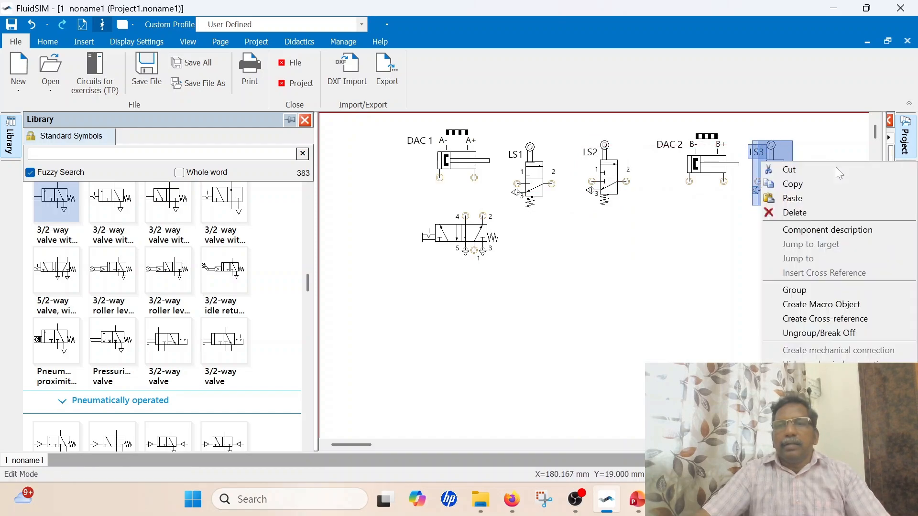
{"action": "left_click", "coordinate": [832, 196]}
{"action": "left_click_drag", "start_coordinate": [844, 213], "coordinate": [816, 149]}
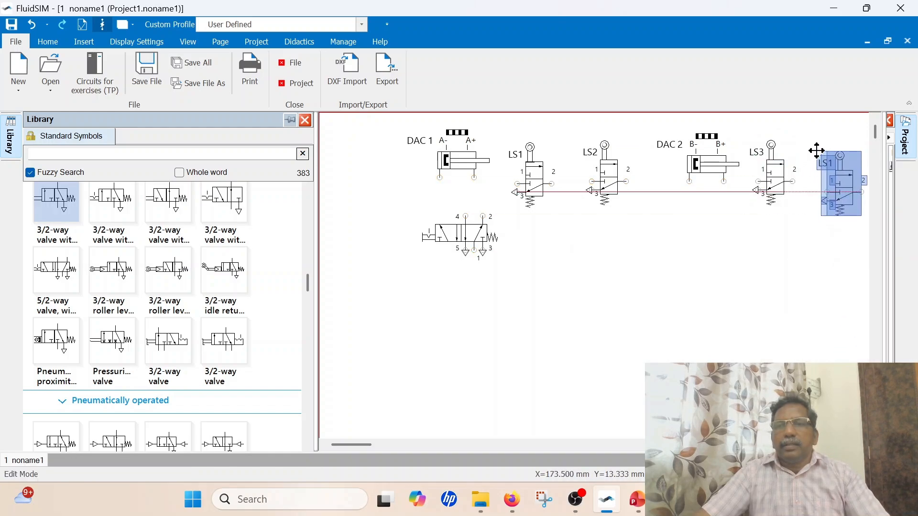
Shift cylinder DAC 1 and valves LS1 and LS2 to the left and align them in one row
{"action": "left_click_drag", "start_coordinate": [448, 161], "coordinate": [413, 156]}
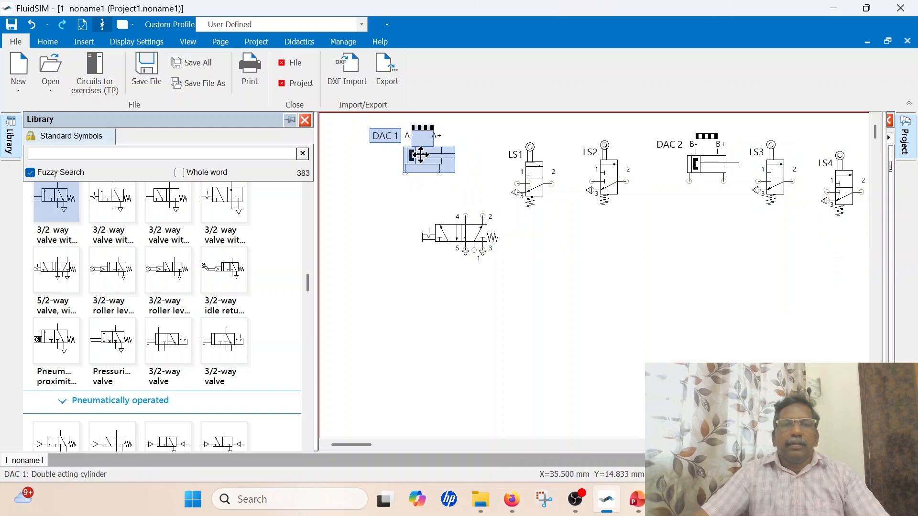
{"action": "left_click_drag", "start_coordinate": [537, 178], "coordinate": [494, 161]}
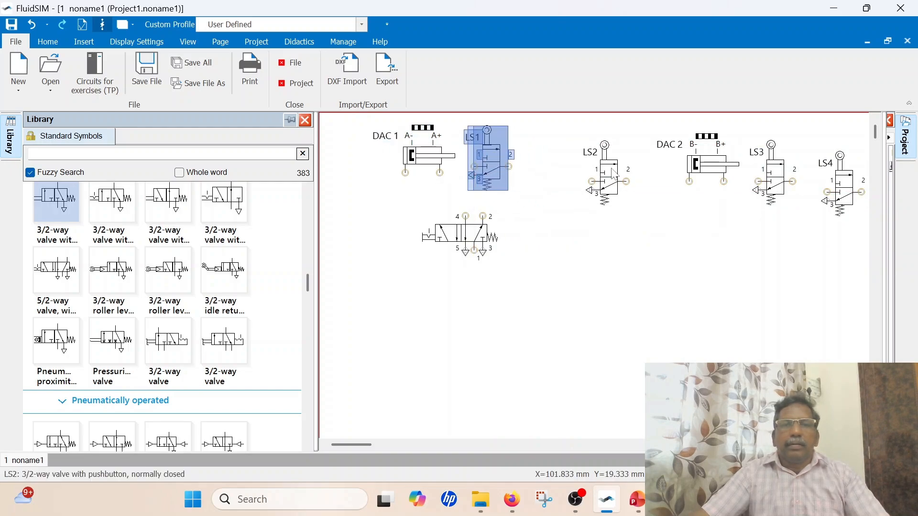
{"action": "left_click_drag", "start_coordinate": [612, 170], "coordinate": [577, 163]}
{"action": "left_click_drag", "start_coordinate": [393, 139], "coordinate": [394, 156]}
{"action": "left_click_drag", "start_coordinate": [496, 159], "coordinate": [496, 166]}
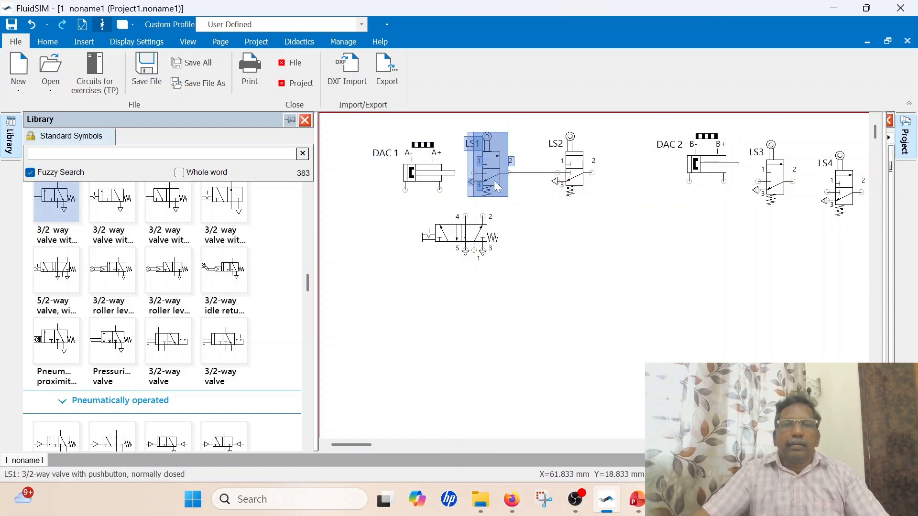
Align the 5/2-way valve's port 2 under DAC 1's rod-side port and delete the line connecting LS1 and LS2
{"action": "left_click_drag", "start_coordinate": [457, 237], "coordinate": [432, 247]}
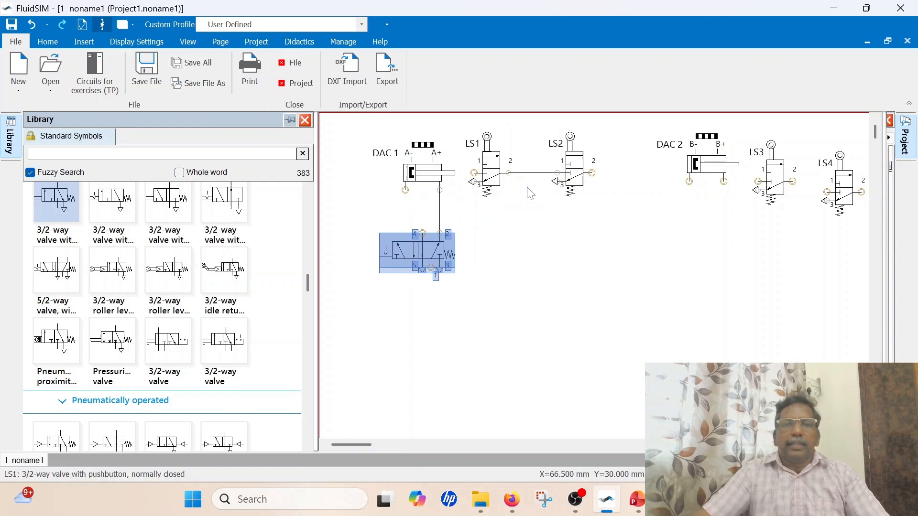
{"action": "left_click", "coordinate": [583, 245]}
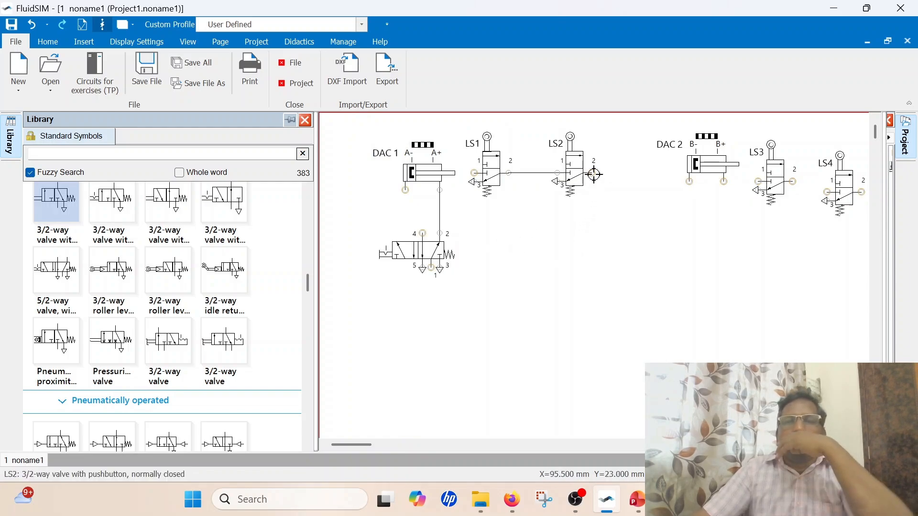
{"action": "left_click", "coordinate": [528, 173]}
{"action": "key", "text": "Delete"}
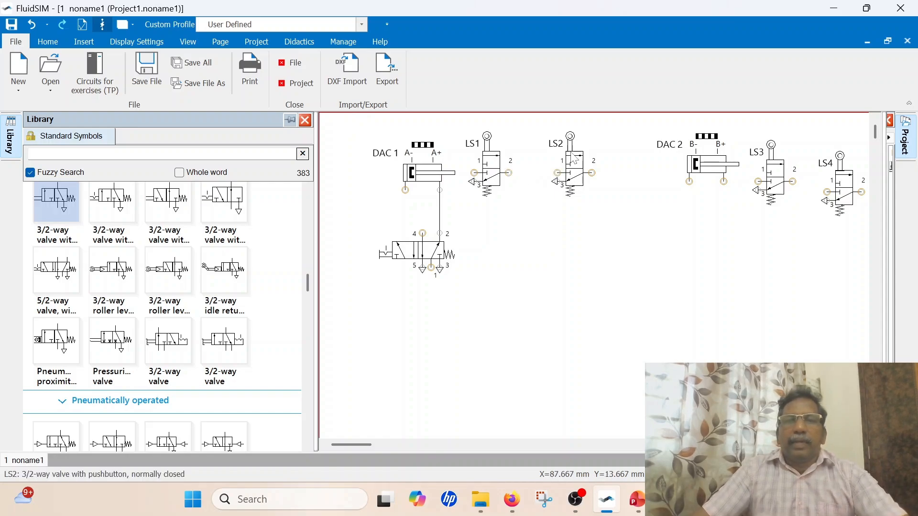
Raise LS4 level with its neighbours and shift DAC 2, LS3 and LS4 to the left
{"action": "left_click_drag", "start_coordinate": [837, 186], "coordinate": [836, 174]}
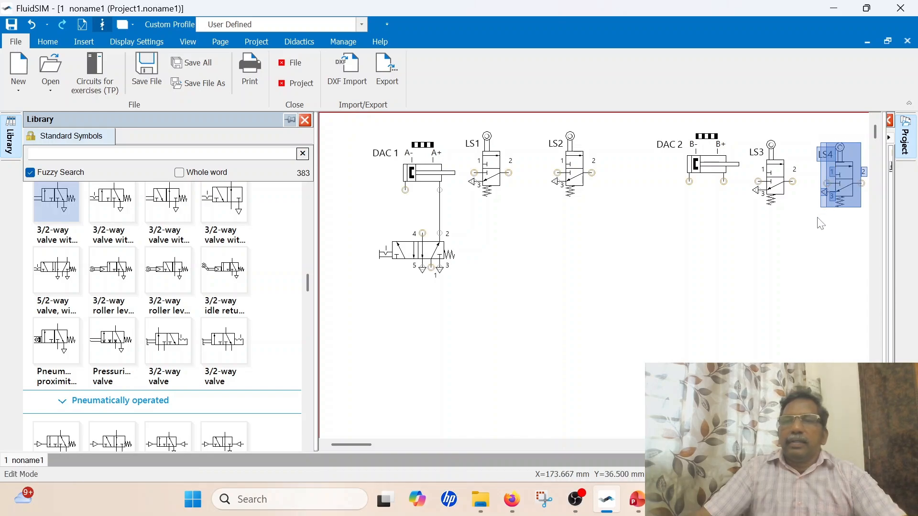
{"action": "left_click", "coordinate": [820, 222]}
{"action": "left_click_drag", "start_coordinate": [712, 165], "coordinate": [687, 167]}
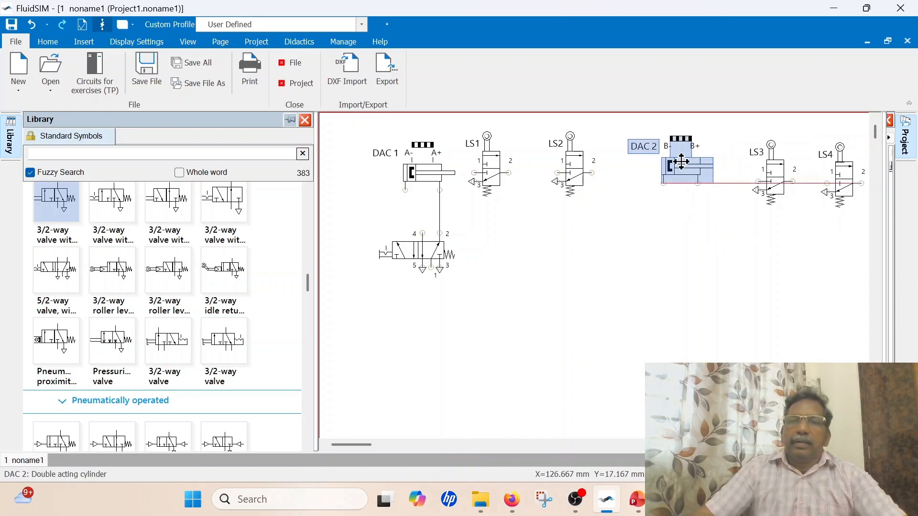
{"action": "left_click", "coordinate": [772, 167]}
{"action": "left_click_drag", "start_coordinate": [772, 167], "coordinate": [740, 167]}
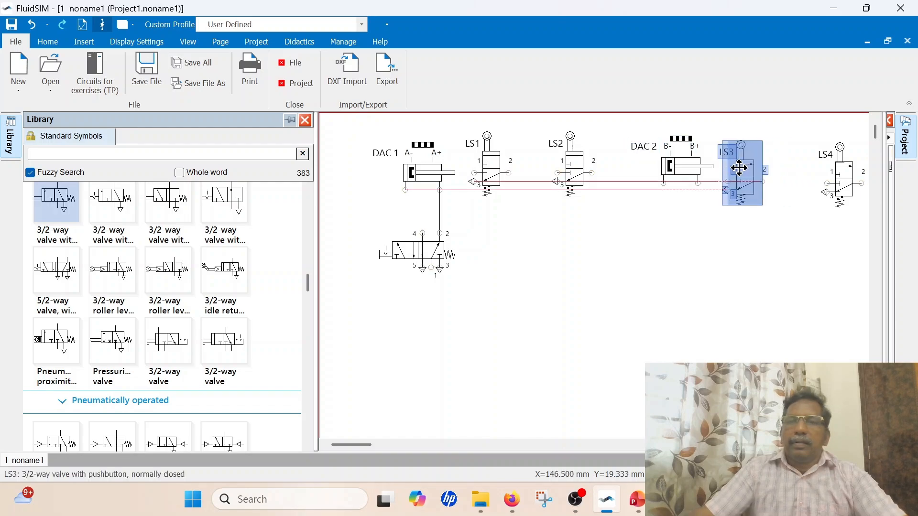
{"action": "left_click", "coordinate": [848, 174]}
{"action": "left_click_drag", "start_coordinate": [849, 174], "coordinate": [831, 174]}
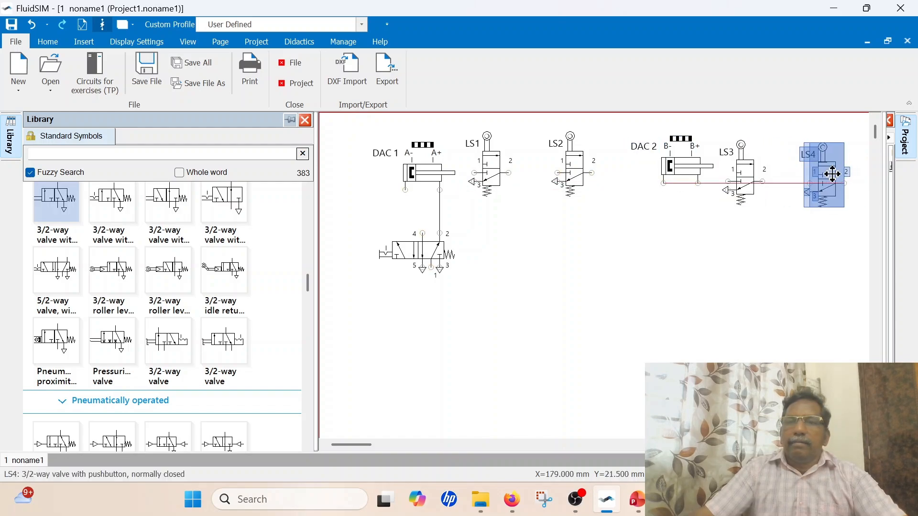
{"action": "left_click", "coordinate": [819, 254]}
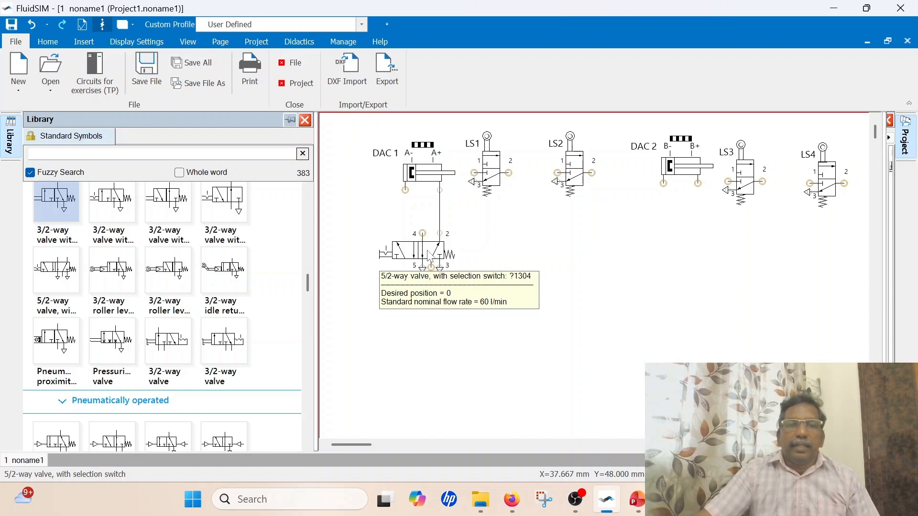
Label the 5/2-way valve below DAC 1 as DCV1
{"action": "double_click", "coordinate": [429, 258]}
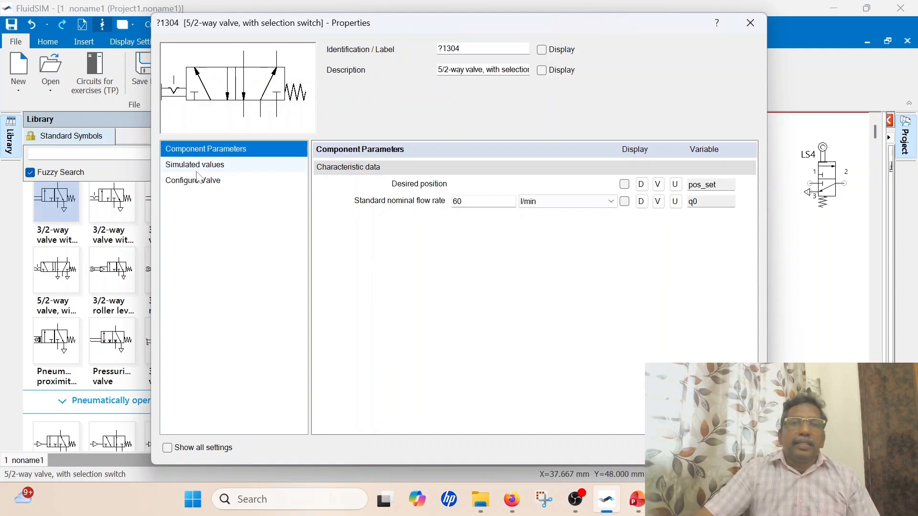
{"action": "left_click_drag", "start_coordinate": [463, 49], "coordinate": [408, 51]}
{"action": "type", "text": "DCV1"}
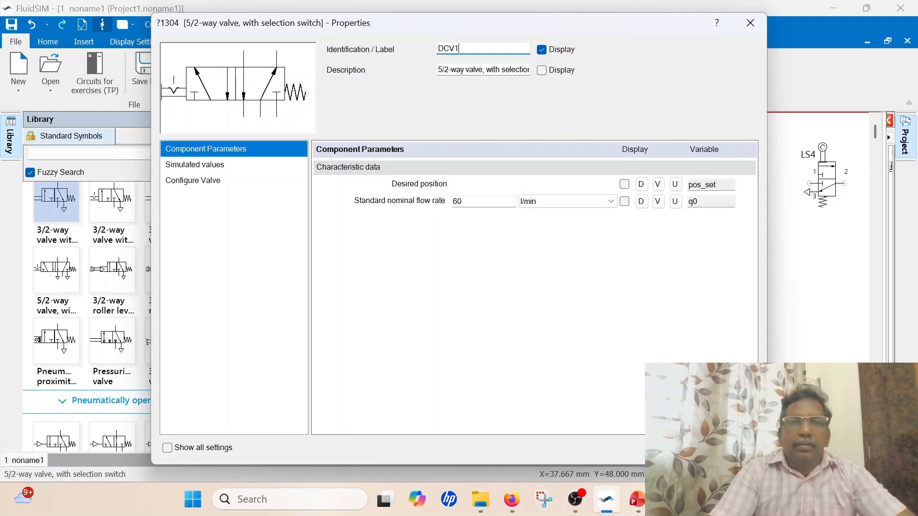
Configure DCV1 with pneumatic actuation on both sides, removing its manual actuation and spring return
{"action": "left_click", "coordinate": [212, 186]}
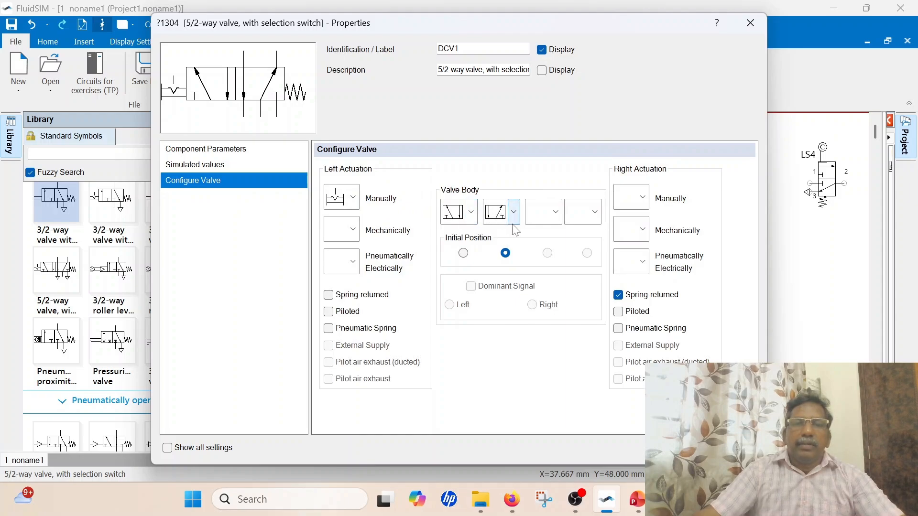
{"action": "left_click", "coordinate": [353, 200]}
{"action": "scroll", "coordinate": [377, 249], "scroll_direction": "up", "scroll_amount": 1}
{"action": "left_click", "coordinate": [374, 232]}
{"action": "left_click", "coordinate": [355, 264]}
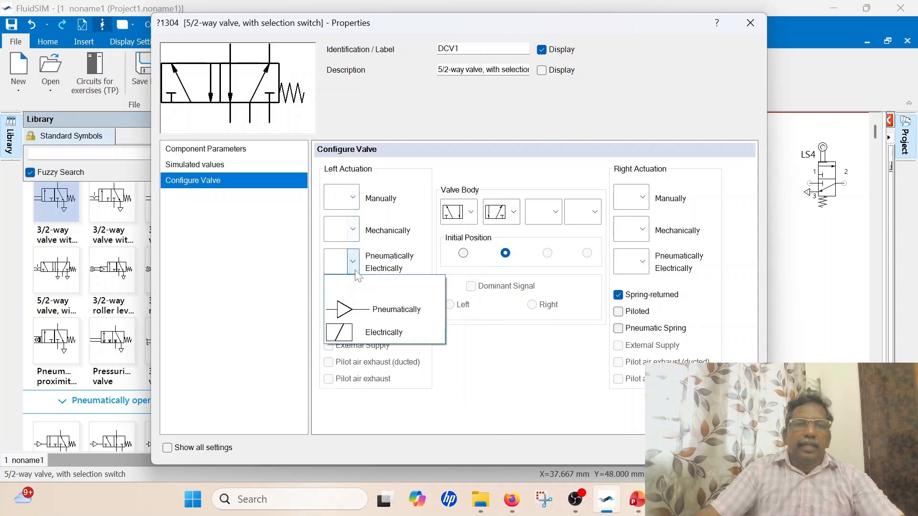
{"action": "left_click", "coordinate": [356, 307]}
{"action": "left_click", "coordinate": [618, 295]}
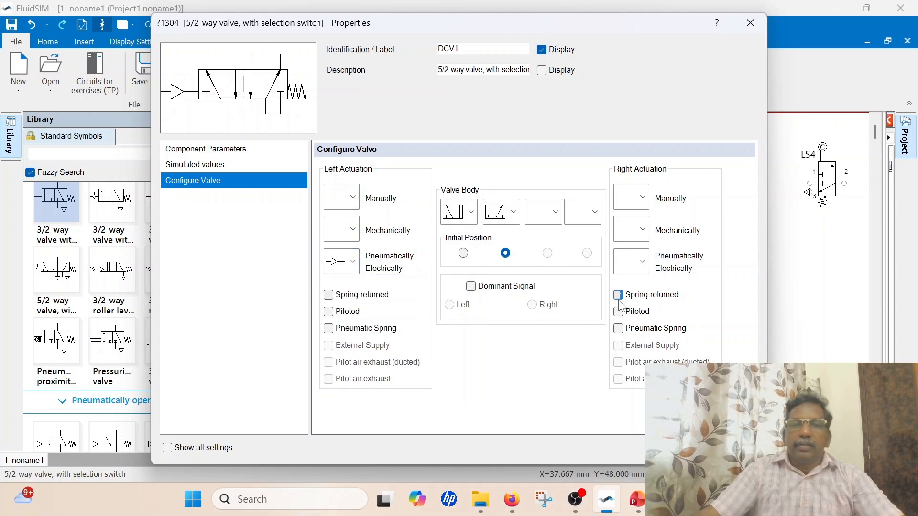
{"action": "left_click", "coordinate": [643, 261]}
{"action": "left_click", "coordinate": [642, 308]}
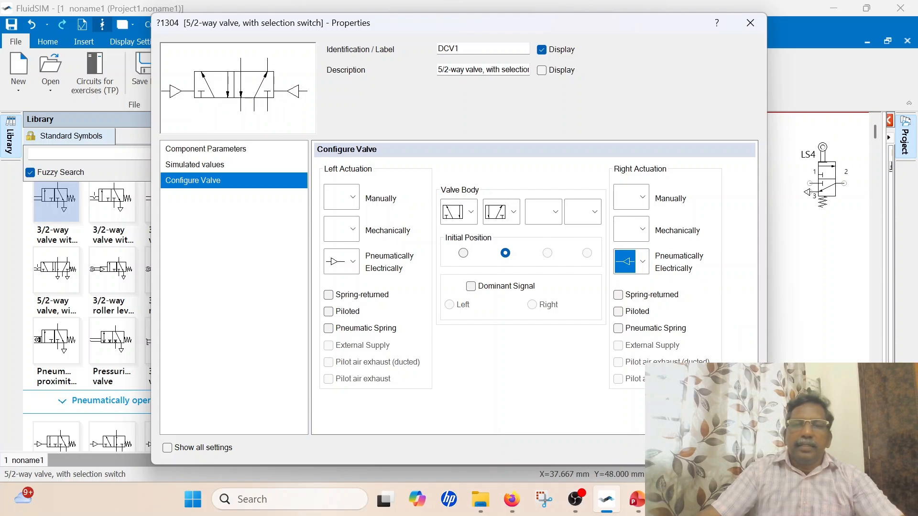
{"action": "left_click", "coordinate": [674, 448]}
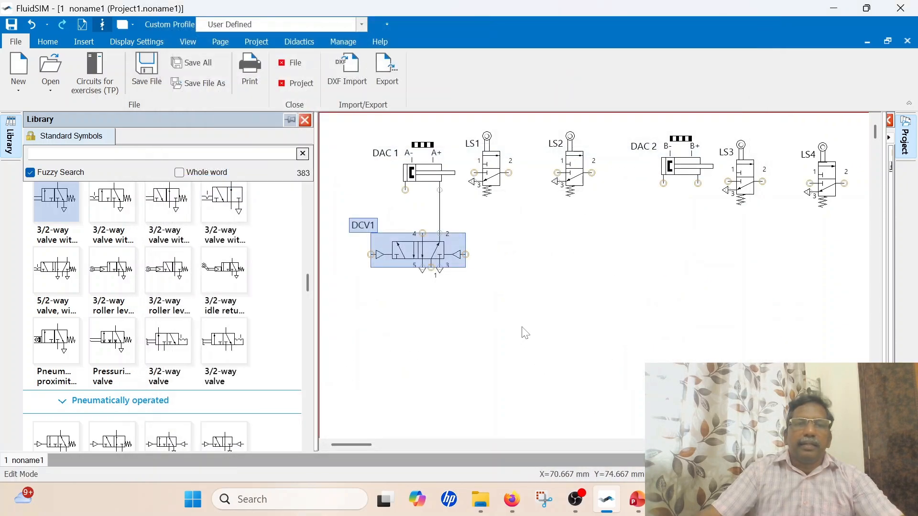
{"action": "left_click", "coordinate": [521, 326]}
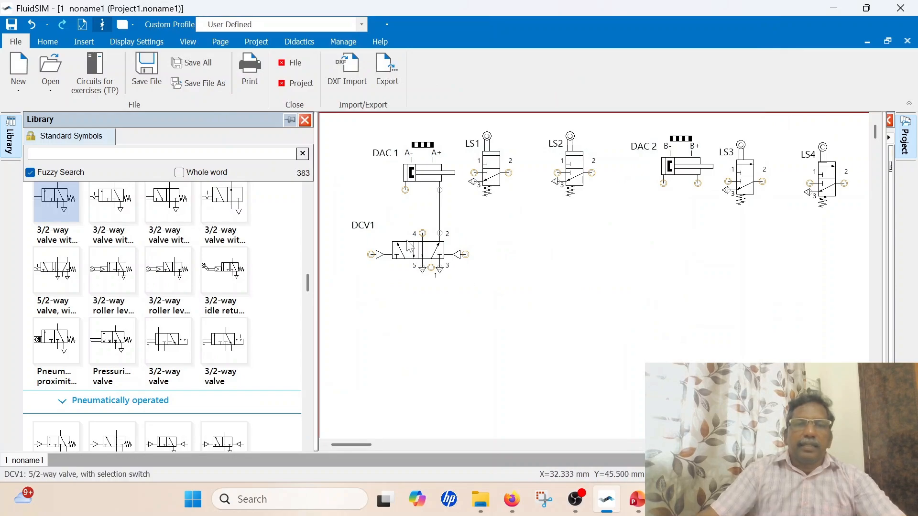
Duplicate valve DCV1 and place the copy directly below cylinder DAC 2
{"action": "left_click", "coordinate": [417, 246]}
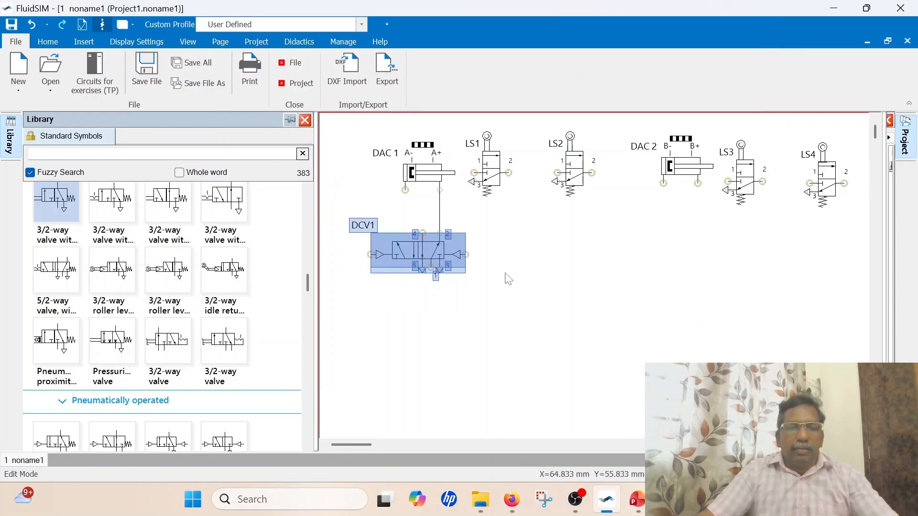
{"action": "right_click", "coordinate": [695, 239]}
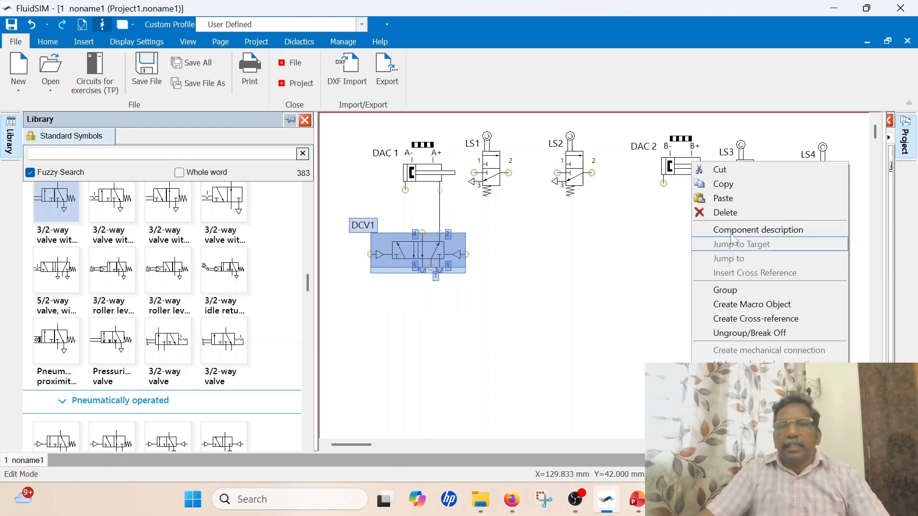
{"action": "left_click", "coordinate": [712, 196]}
{"action": "left_click_drag", "start_coordinate": [710, 230], "coordinate": [618, 218]}
{"action": "left_click", "coordinate": [733, 255]}
Delete the line connecting the two 5/2-way valves and move the DCV2 label closer to its valve
{"action": "left_click", "coordinate": [590, 253]}
{"action": "key", "text": "Delete"}
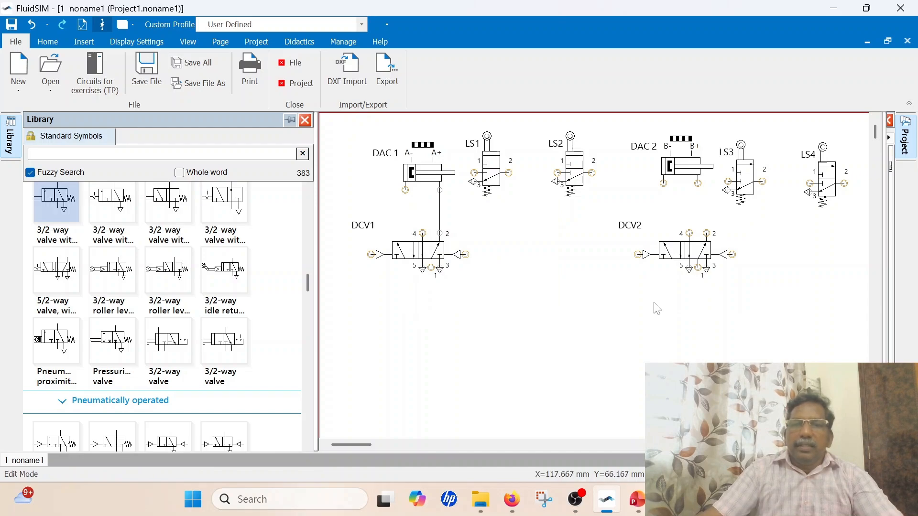
{"action": "left_click_drag", "start_coordinate": [636, 225], "coordinate": [646, 234]}
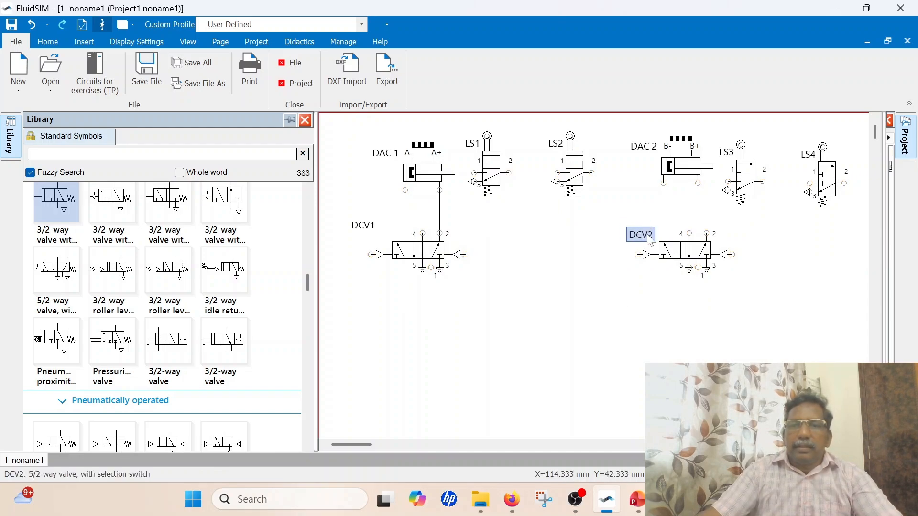
Connect the remaining port of DAC 1 to port 4 of DCV1, and both DAC 2 ports to ports 4 and 2 of DCV2
{"action": "left_click", "coordinate": [751, 334]}
{"action": "left_click_drag", "start_coordinate": [405, 191], "coordinate": [422, 233]}
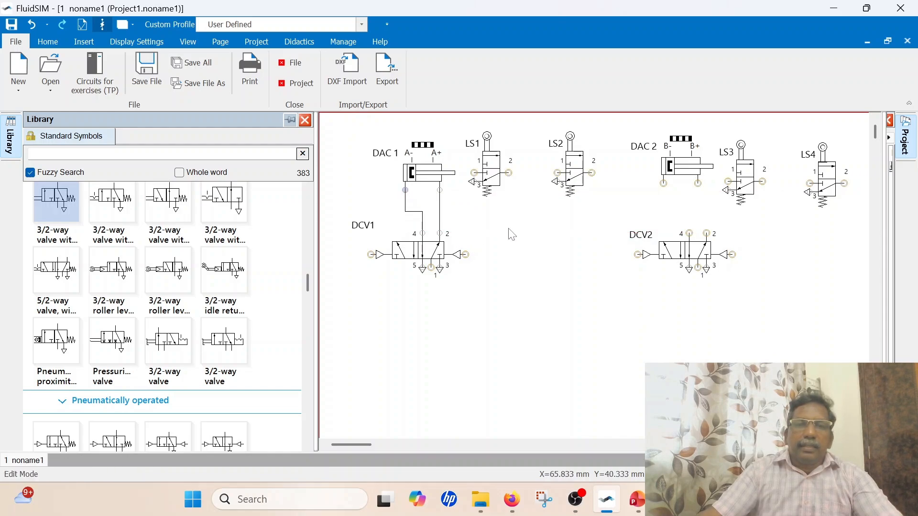
{"action": "left_click_drag", "start_coordinate": [689, 233], "coordinate": [663, 183]}
{"action": "left_click_drag", "start_coordinate": [707, 233], "coordinate": [701, 182]}
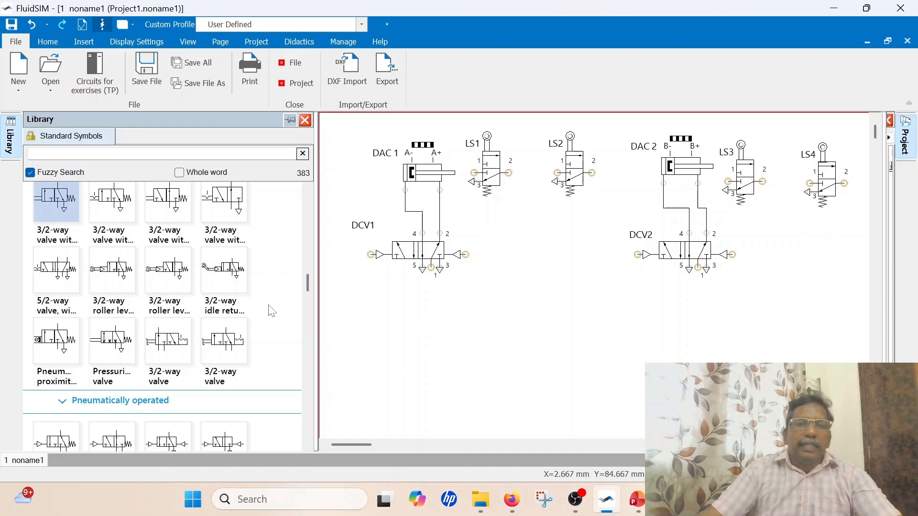
Place a simplified air service unit below DCV1 and connect a compressed air supply to its inlet
{"action": "scroll", "coordinate": [271, 311], "scroll_direction": "up", "scroll_amount": 10}
{"action": "scroll", "coordinate": [275, 311], "scroll_direction": "up", "scroll_amount": 6}
{"action": "left_click_drag", "start_coordinate": [43, 262], "coordinate": [360, 353]}
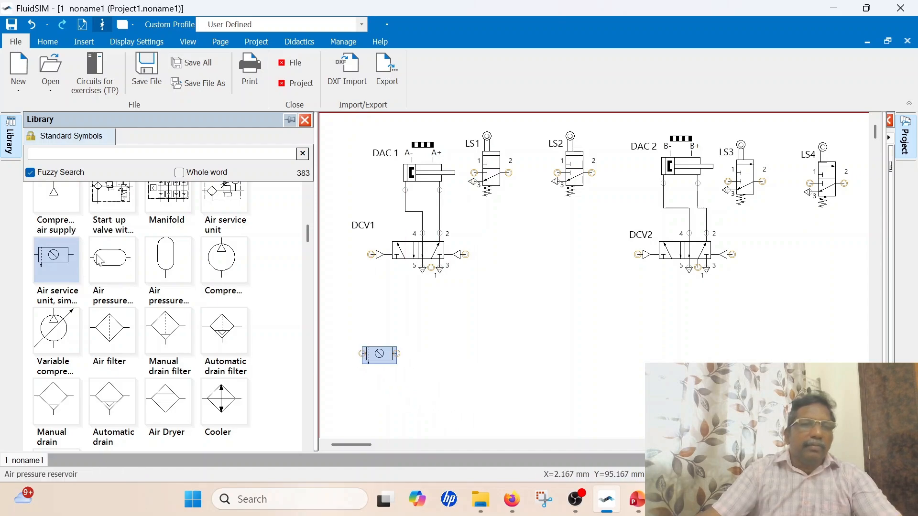
{"action": "left_click_drag", "start_coordinate": [55, 198], "coordinate": [363, 353]}
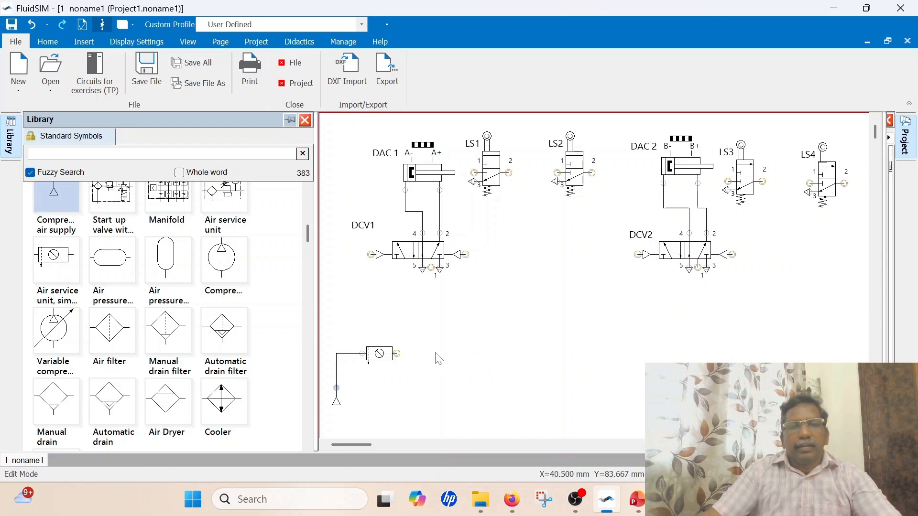
Connect the air service unit's outlet to port 1 of DCV1, and join port 1 of DCV2 and LS1 to that supply line
{"action": "mouse_move", "coordinate": [396, 353]}
{"action": "left_mouse_down"}
{"action": "mouse_move", "coordinate": [446, 353]}
{"action": "mouse_move", "coordinate": [430, 269]}
{"action": "left_mouse_up"}
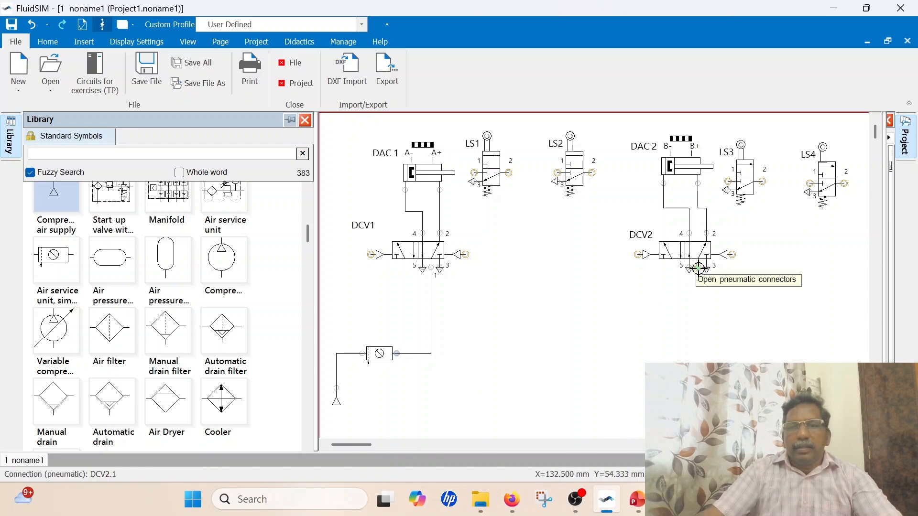
{"action": "left_click_drag", "start_coordinate": [697, 267], "coordinate": [430, 353]}
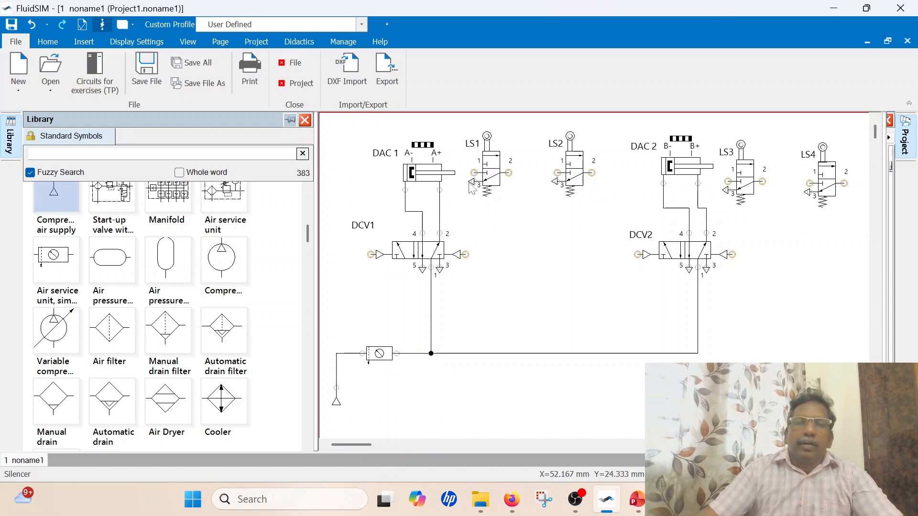
{"action": "mouse_move", "coordinate": [473, 173]}
{"action": "left_mouse_down"}
{"action": "mouse_move", "coordinate": [468, 291]}
{"action": "mouse_move", "coordinate": [482, 354]}
{"action": "mouse_move", "coordinate": [474, 353]}
{"action": "left_mouse_up"}
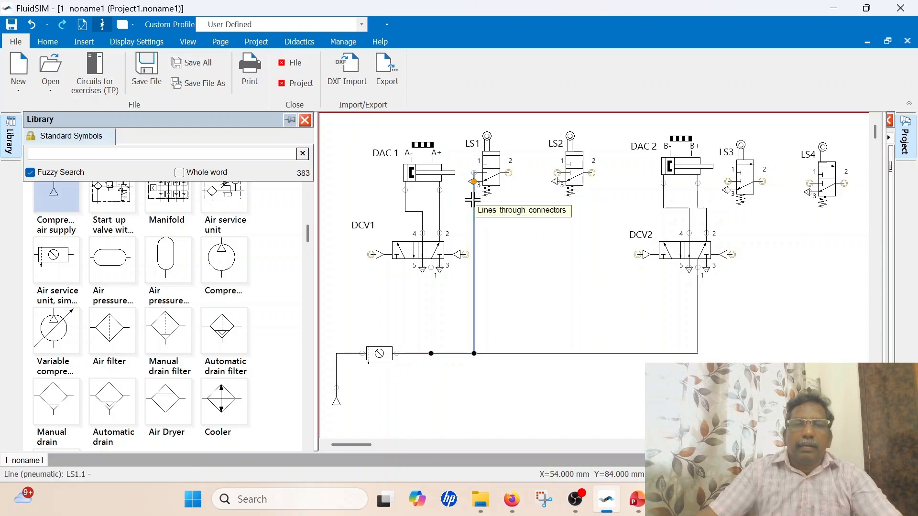
Shift LS1 slightly away from DAC 1 and straighten its supply line so it runs clear of the valve's exhaust
{"action": "left_click_drag", "start_coordinate": [500, 170], "coordinate": [505, 169]}
{"action": "left_click", "coordinate": [489, 215]}
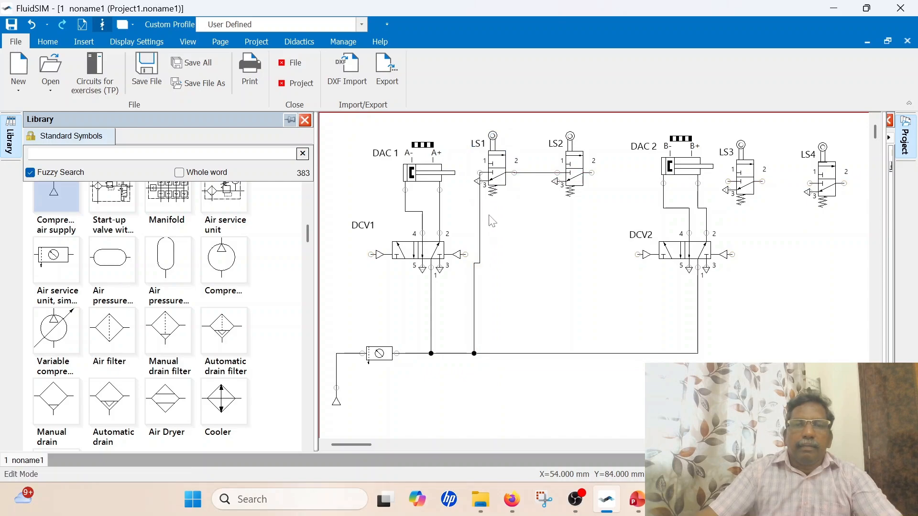
{"action": "left_click_drag", "start_coordinate": [479, 206], "coordinate": [472, 208]}
{"action": "left_click", "coordinate": [508, 220]}
{"action": "left_click", "coordinate": [472, 207]}
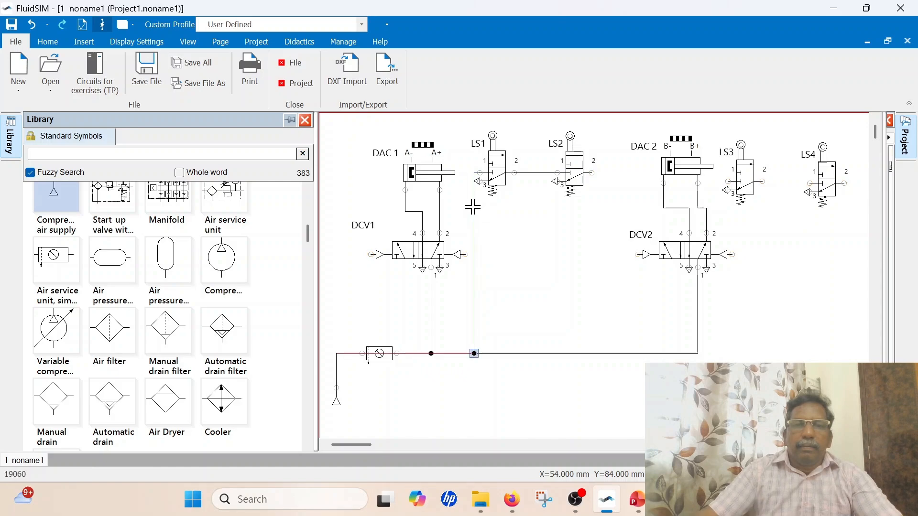
{"action": "left_click_drag", "start_coordinate": [469, 209], "coordinate": [470, 212]}
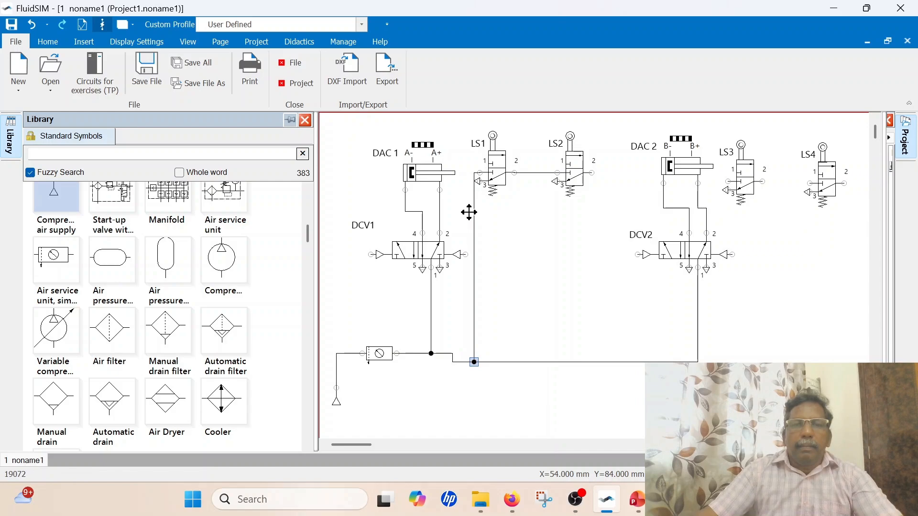
{"action": "left_click_drag", "start_coordinate": [493, 184], "coordinate": [496, 177]}
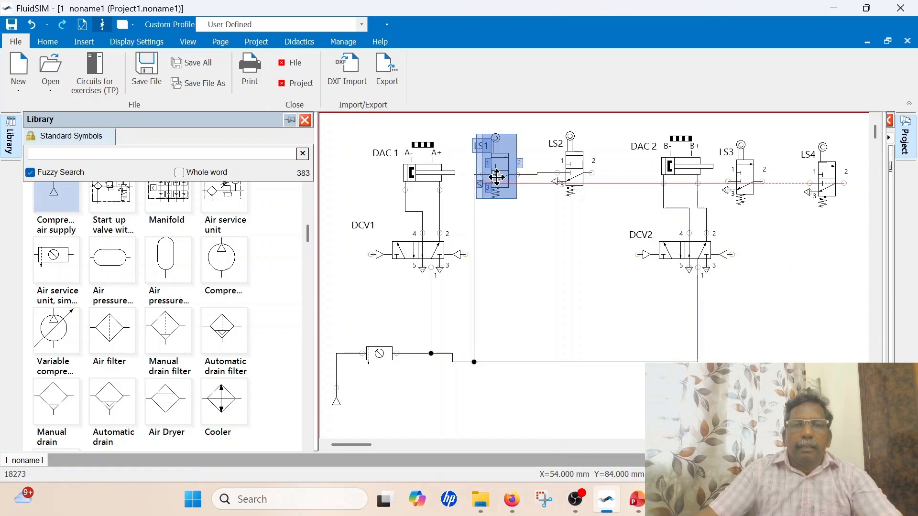
Delete the unwanted line between LS1 and LS2
{"action": "left_click", "coordinate": [534, 169]}
{"action": "left_click", "coordinate": [533, 174]}
{"action": "key", "text": "Delete"}
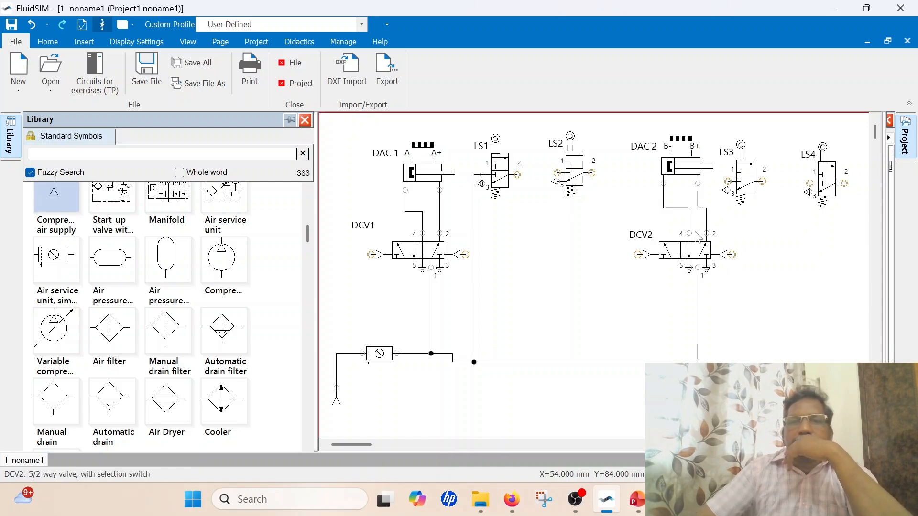
Connect port 1 of LS2 and LS4 to the main supply line, routing the LS4 line straight down around the outside
{"action": "left_click_drag", "start_coordinate": [557, 173], "coordinate": [548, 363]}
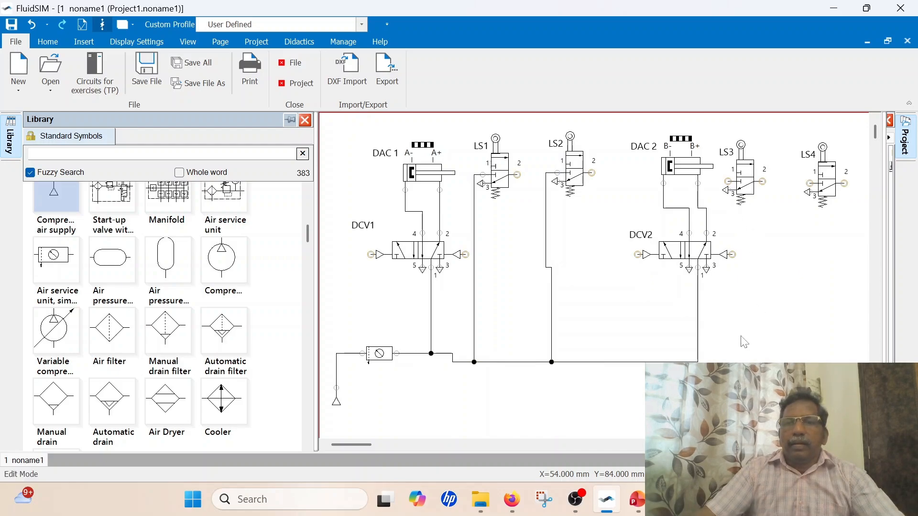
{"action": "left_click_drag", "start_coordinate": [811, 184], "coordinate": [697, 356]}
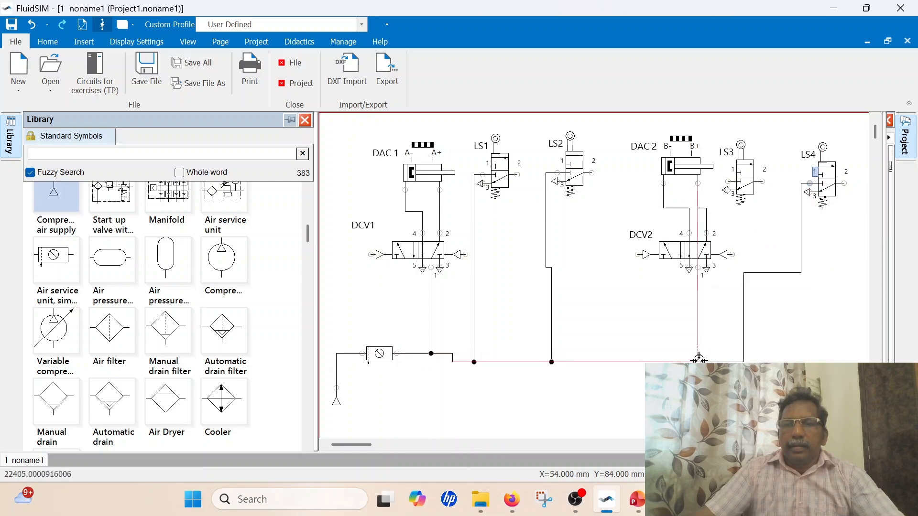
{"action": "left_click_drag", "start_coordinate": [759, 273], "coordinate": [799, 359]}
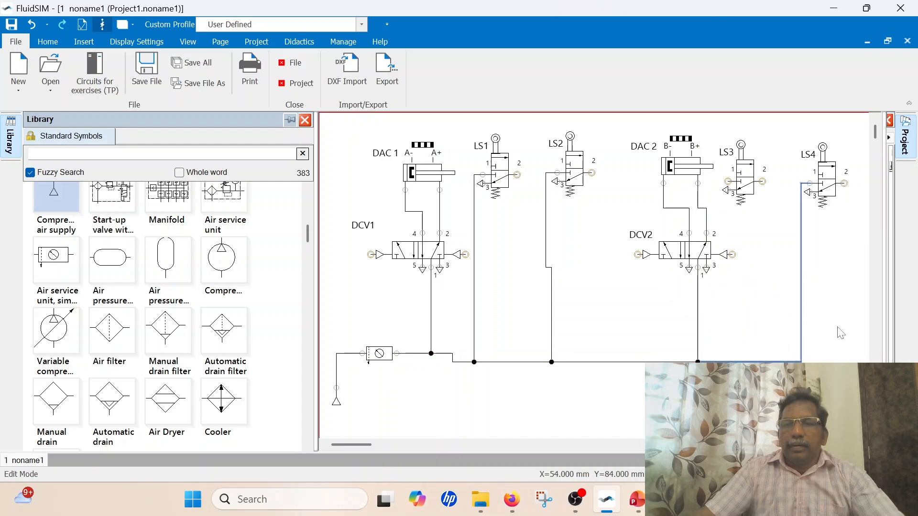
Connect port 1 of LS3 to the main supply line and shift LS3 toward LS4, clear of its vertical line
{"action": "left_click_drag", "start_coordinate": [744, 178], "coordinate": [744, 358]}
{"action": "left_click", "coordinate": [759, 233]}
{"action": "left_click_drag", "start_coordinate": [741, 359], "coordinate": [742, 362]}
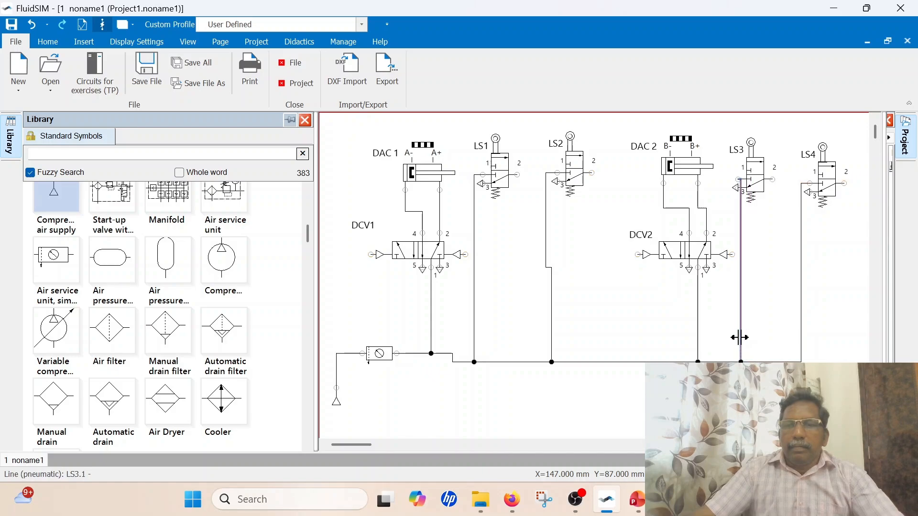
{"action": "left_click_drag", "start_coordinate": [758, 181], "coordinate": [771, 182]}
{"action": "left_click", "coordinate": [783, 234]}
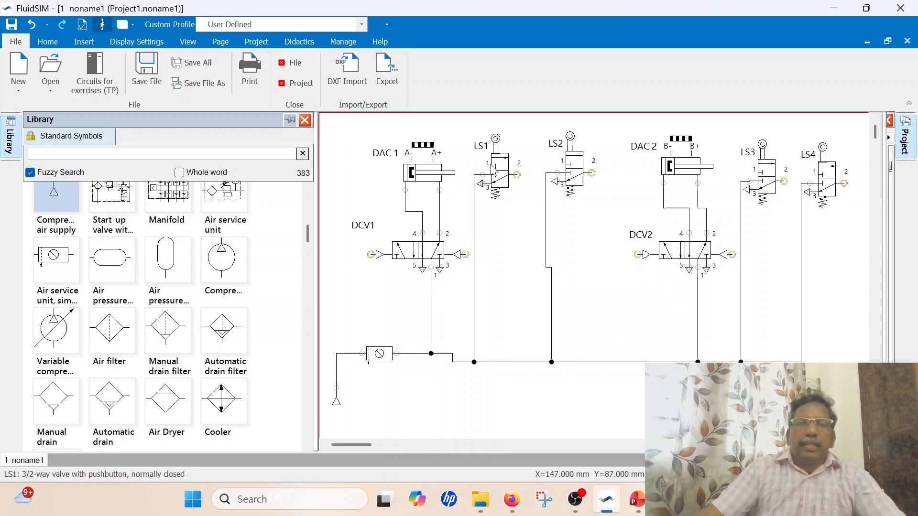
Link the LS1 roller connector to DAC 1's A- mark and identify the LS2 roller connector as a+
{"action": "double_click", "coordinate": [496, 138]}
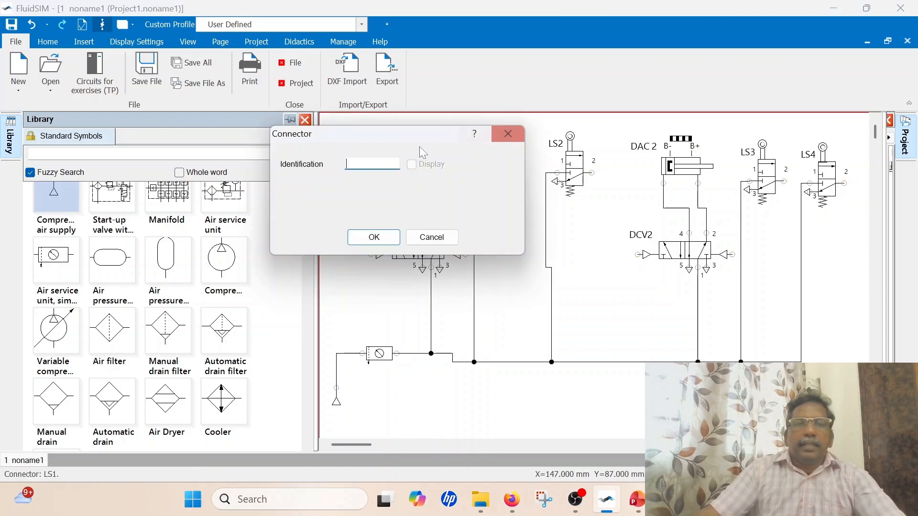
{"action": "type", "text": "a-"}
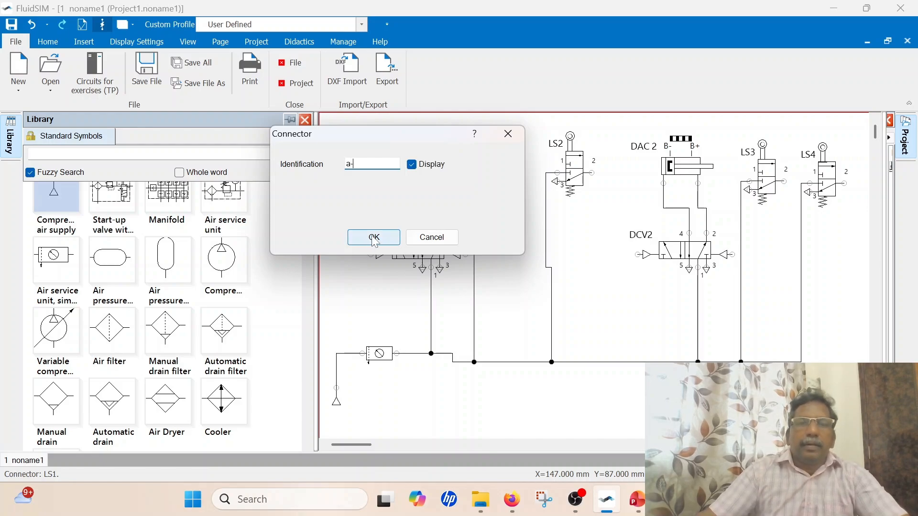
{"action": "left_click", "coordinate": [374, 237]}
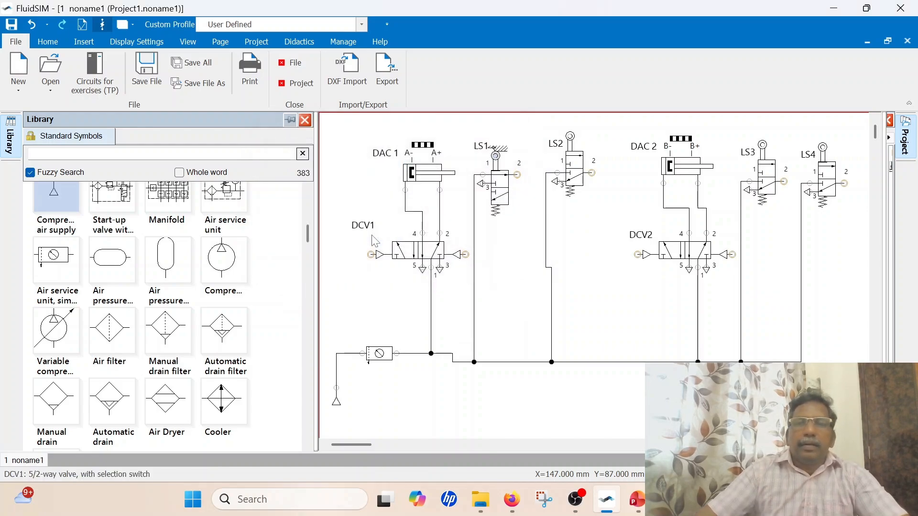
{"action": "double_click", "coordinate": [573, 136]}
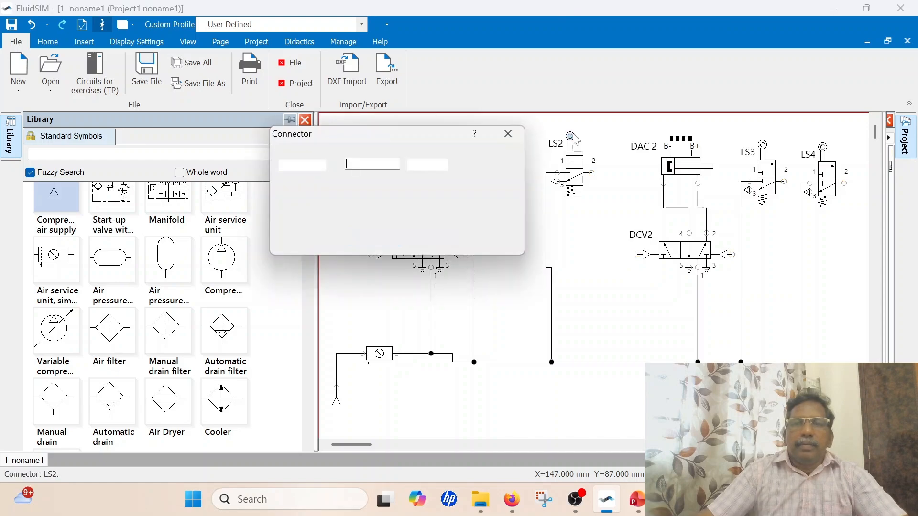
{"action": "type", "text": "a+"}
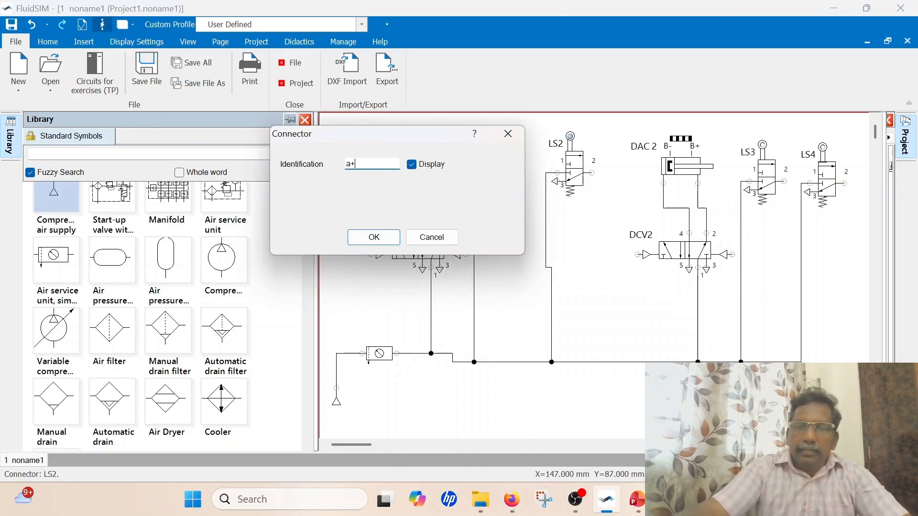
{"action": "left_click", "coordinate": [378, 237]}
Identify the LS3 roller connector as b- and link the LS4 roller connector to DAC 2's B+ mark
{"action": "double_click", "coordinate": [769, 149]}
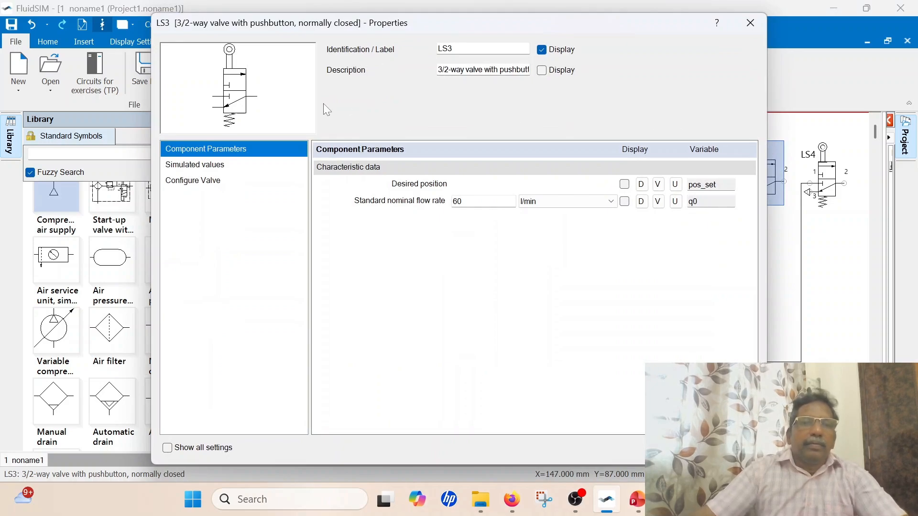
{"action": "left_click", "coordinate": [749, 22]}
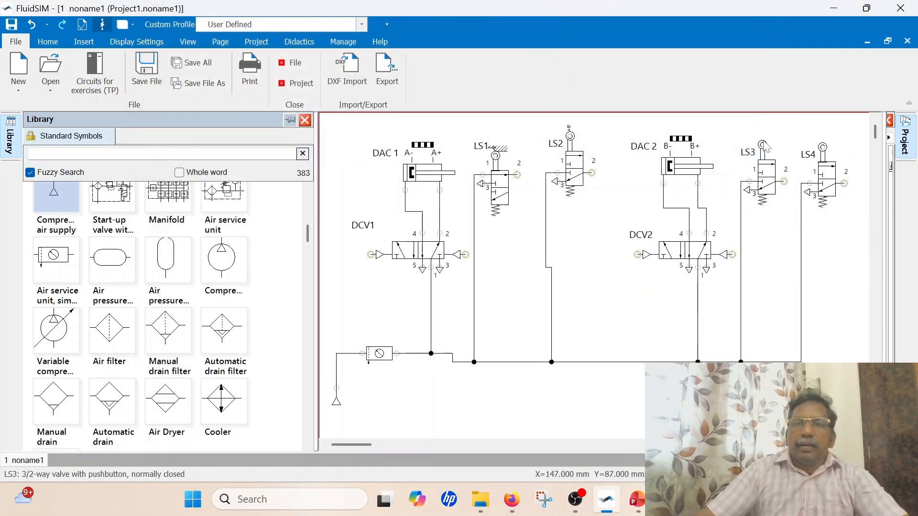
{"action": "double_click", "coordinate": [750, 151]}
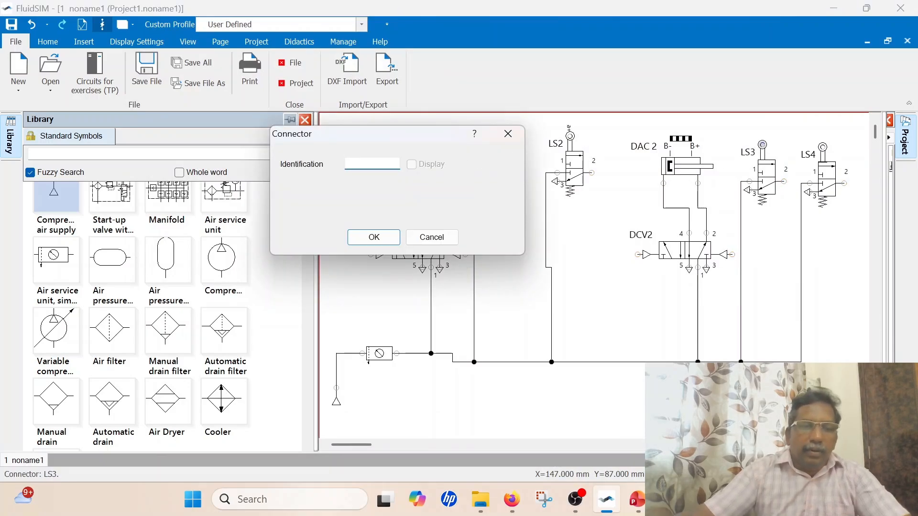
{"action": "type", "text": "B"}
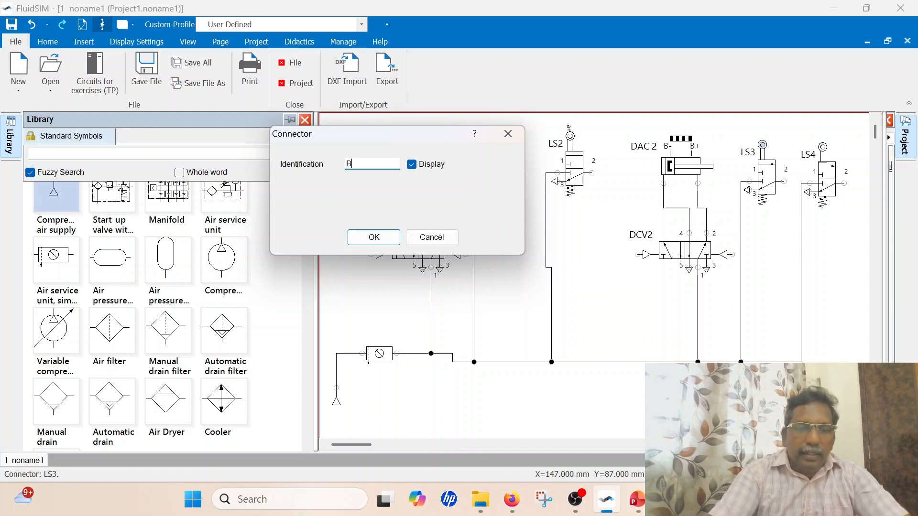
{"action": "key", "text": "BackSpace"}
{"action": "type", "text": "b-"}
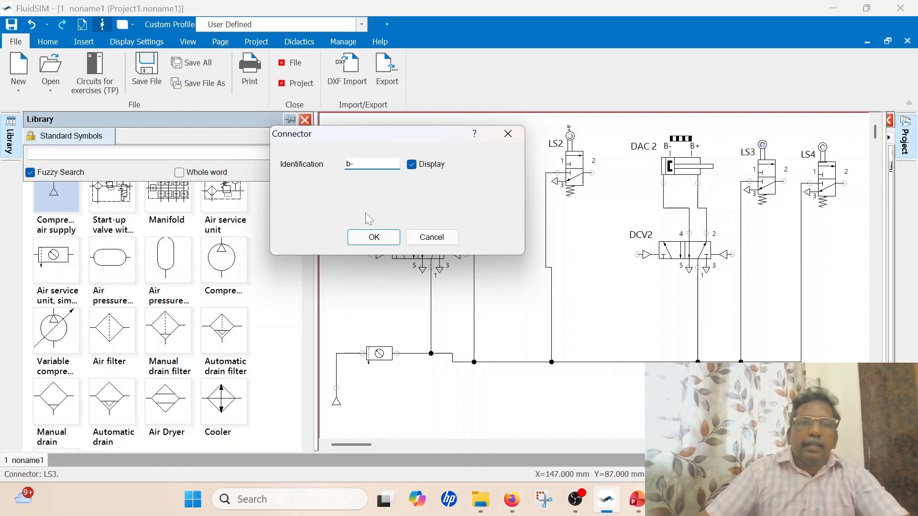
{"action": "left_click", "coordinate": [373, 238]}
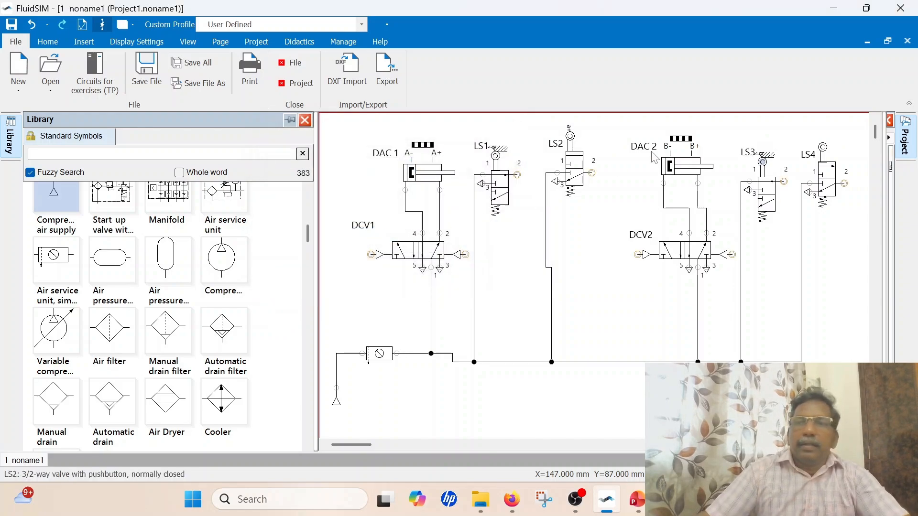
{"action": "double_click", "coordinate": [822, 144]}
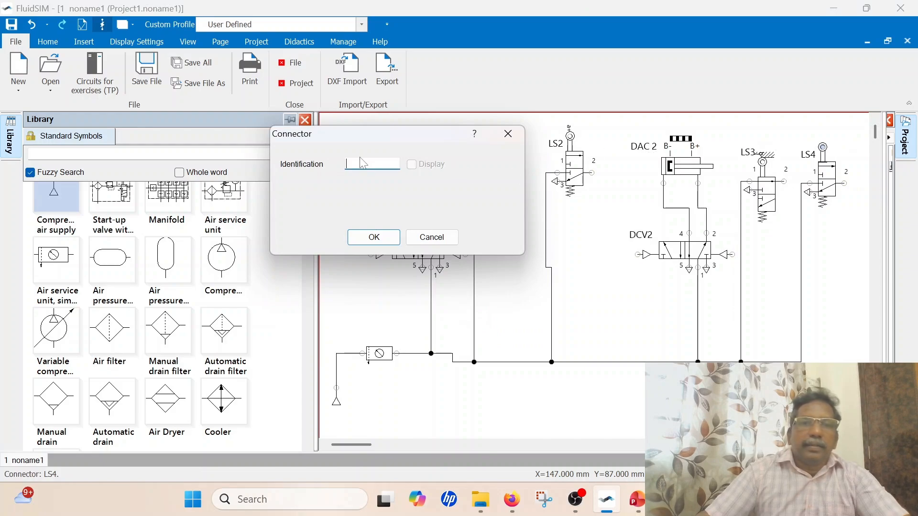
{"action": "type", "text": "b+"}
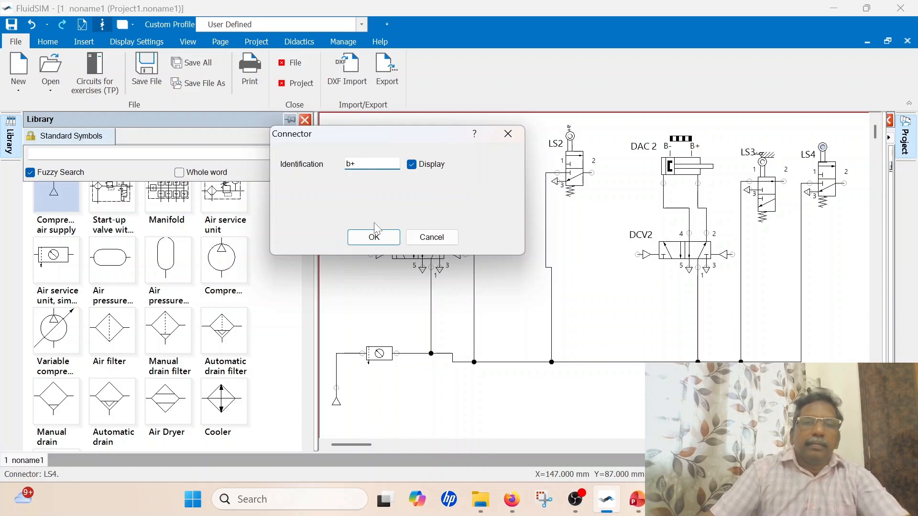
{"action": "left_click", "coordinate": [375, 236]}
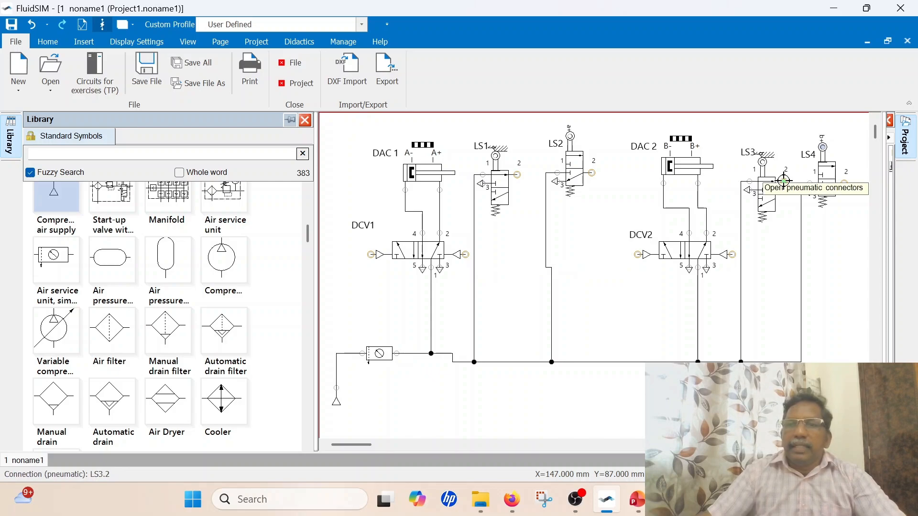
Connect port 2 of LS3 to DCV1's pilot port on the port 5 side, routing the line above and around the whole circuit
{"action": "left_click_drag", "start_coordinate": [783, 181], "coordinate": [369, 254]}
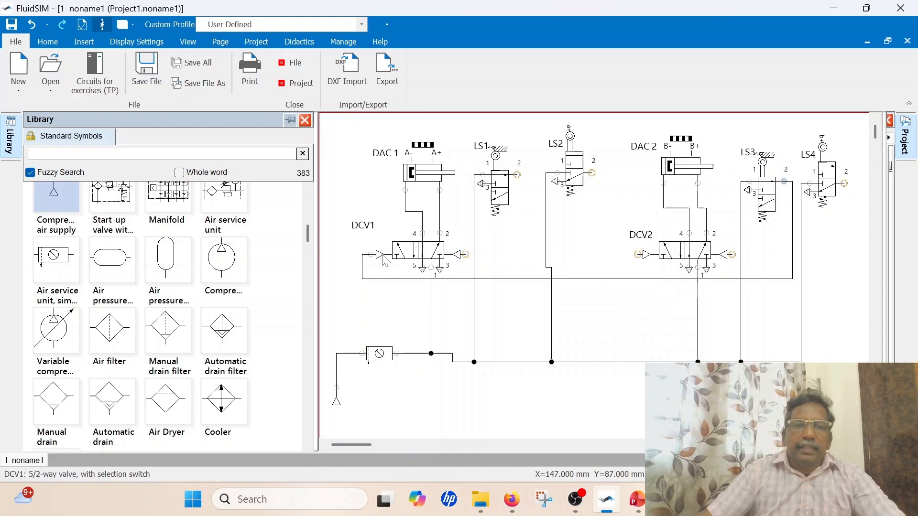
{"action": "left_click_drag", "start_coordinate": [578, 279], "coordinate": [576, 122]}
{"action": "left_click_drag", "start_coordinate": [363, 194], "coordinate": [345, 191]}
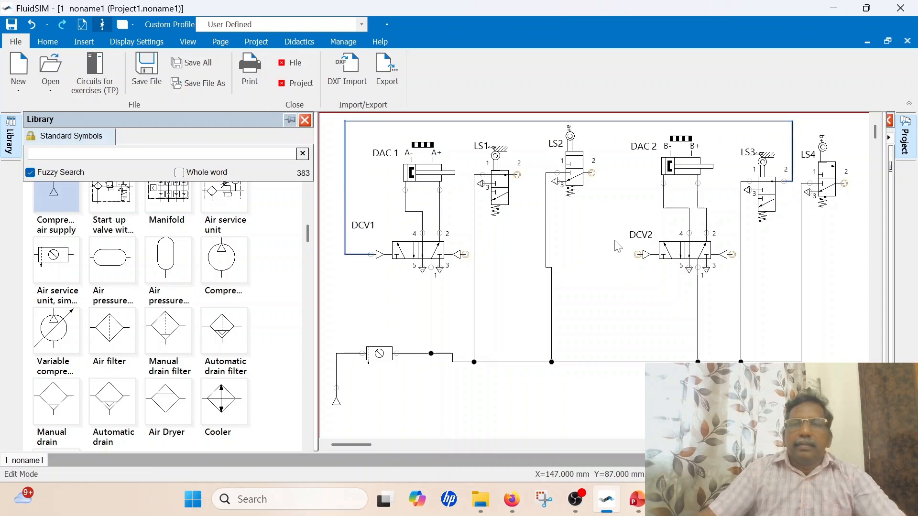
Format the pilot line between LS3 and DCV1 as red and dashed with a line width of 0.3
{"action": "double_click", "coordinate": [595, 122]}
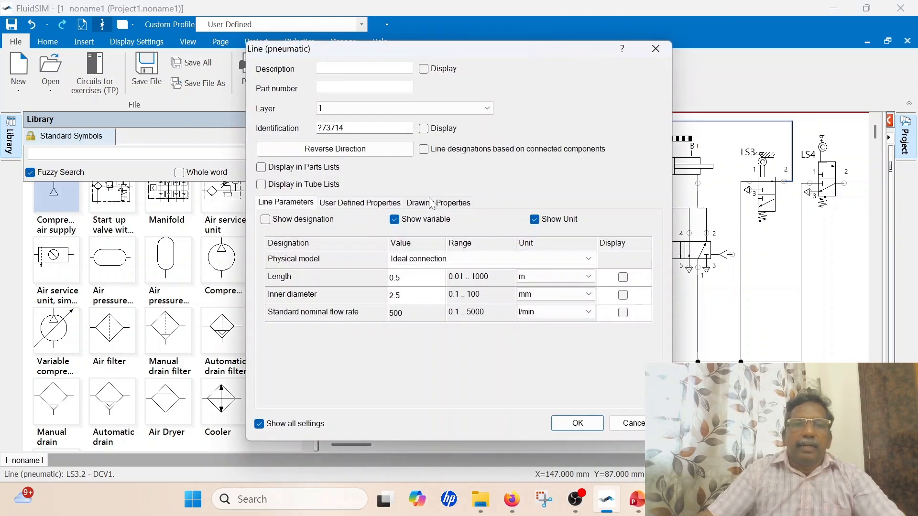
{"action": "left_click", "coordinate": [431, 203]}
{"action": "left_click", "coordinate": [423, 228]}
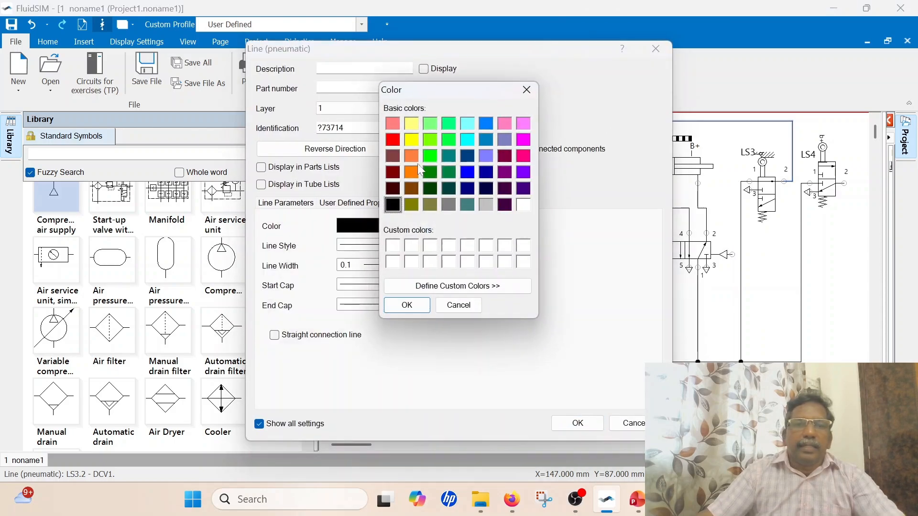
{"action": "left_click", "coordinate": [399, 138]}
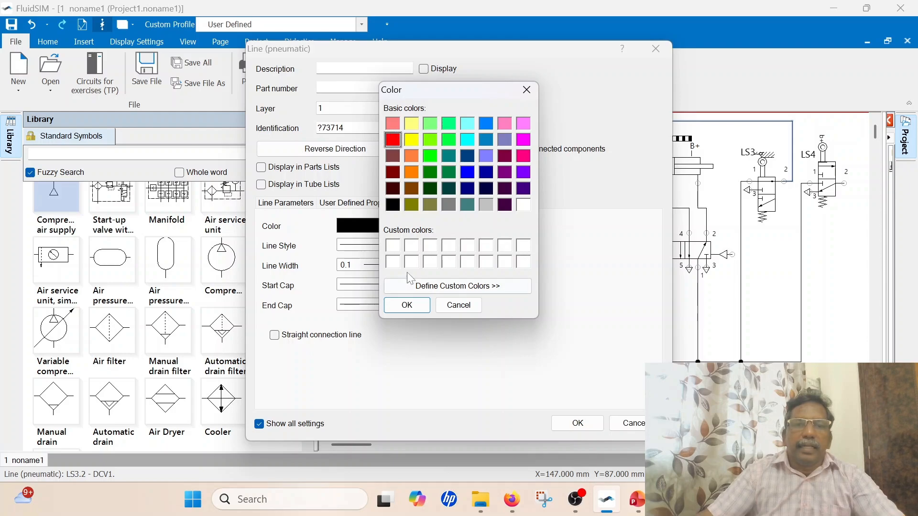
{"action": "left_click", "coordinate": [406, 304]}
{"action": "left_click", "coordinate": [422, 246]}
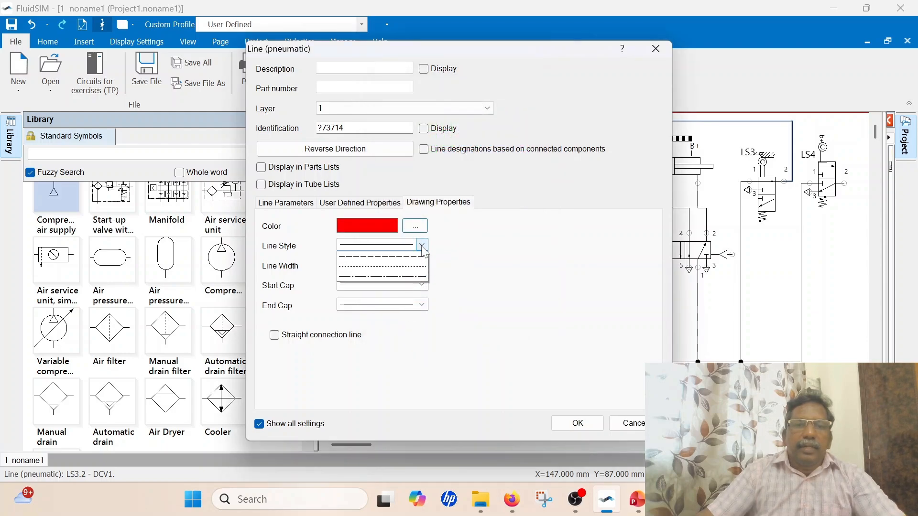
{"action": "left_click", "coordinate": [411, 252]}
{"action": "left_click", "coordinate": [422, 266]}
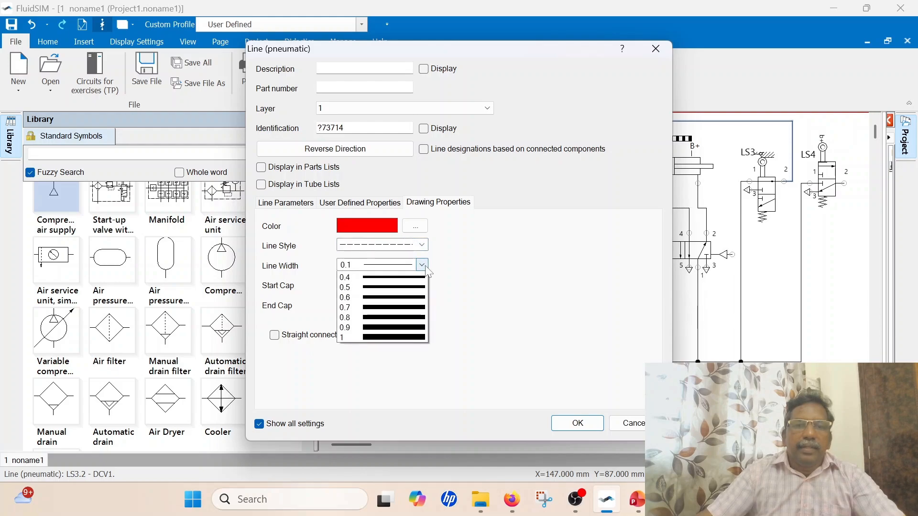
{"action": "left_click", "coordinate": [390, 349]}
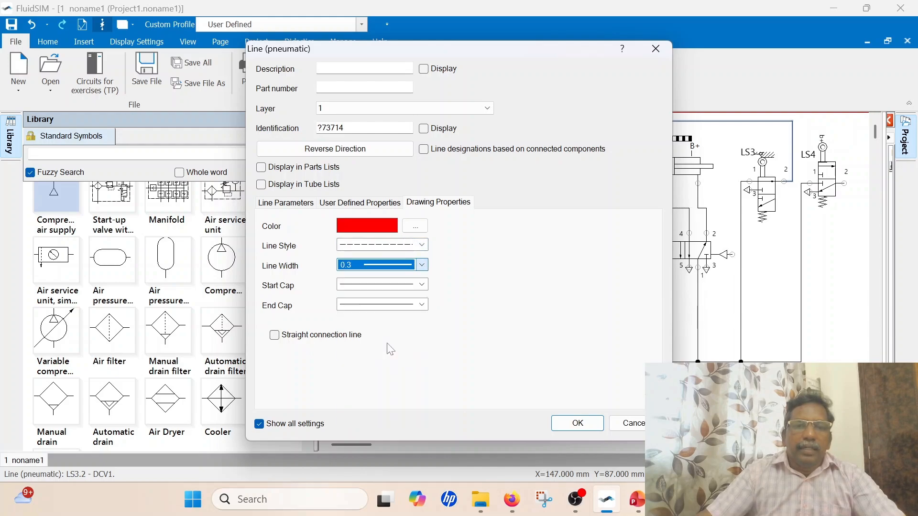
{"action": "left_click", "coordinate": [577, 423]}
{"action": "left_click", "coordinate": [832, 278]}
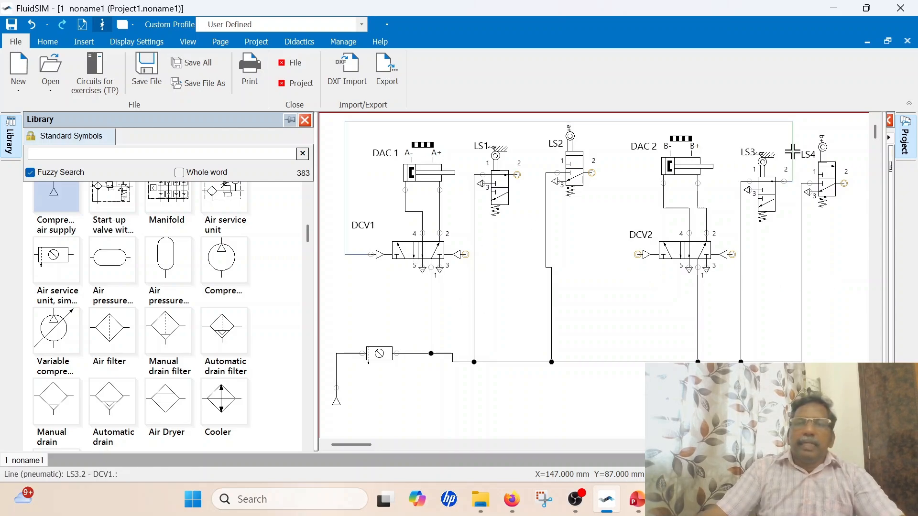
Connect port 2 of LS2 to DCV2's pilot port on the port 5 side and colour that line red
{"action": "mouse_move", "coordinate": [419, 178]}
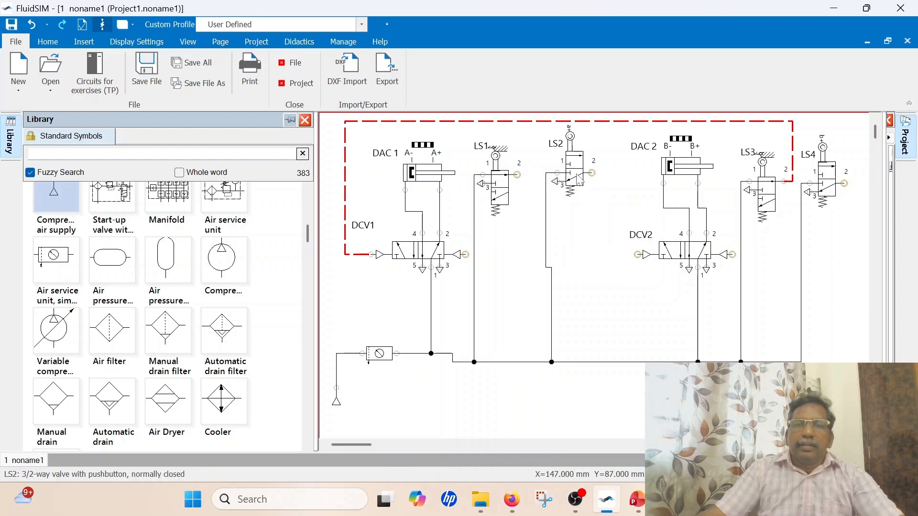
{"action": "left_click_drag", "start_coordinate": [591, 174], "coordinate": [634, 254]}
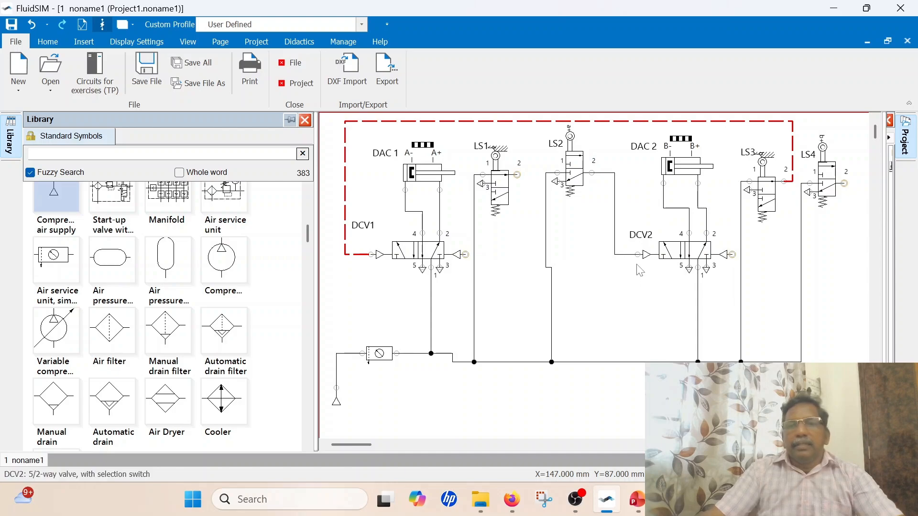
{"action": "double_click", "coordinate": [615, 225]}
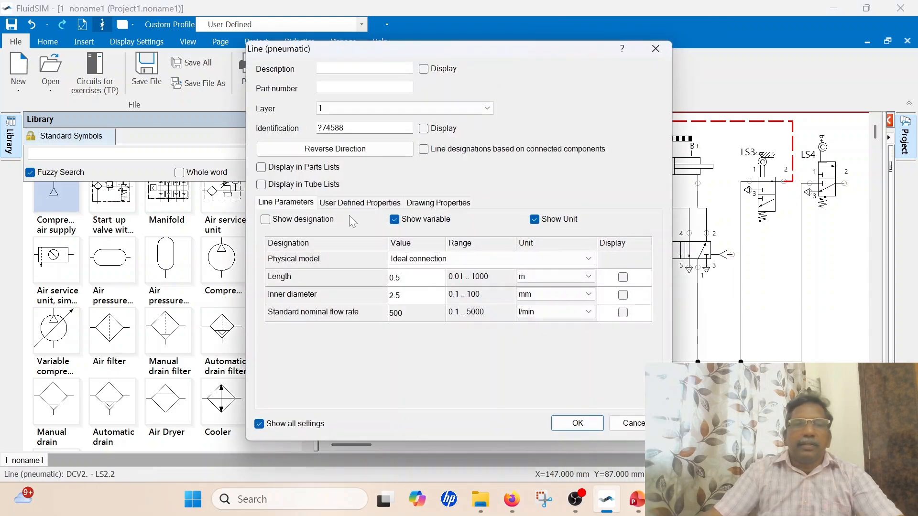
{"action": "left_click", "coordinate": [443, 205]}
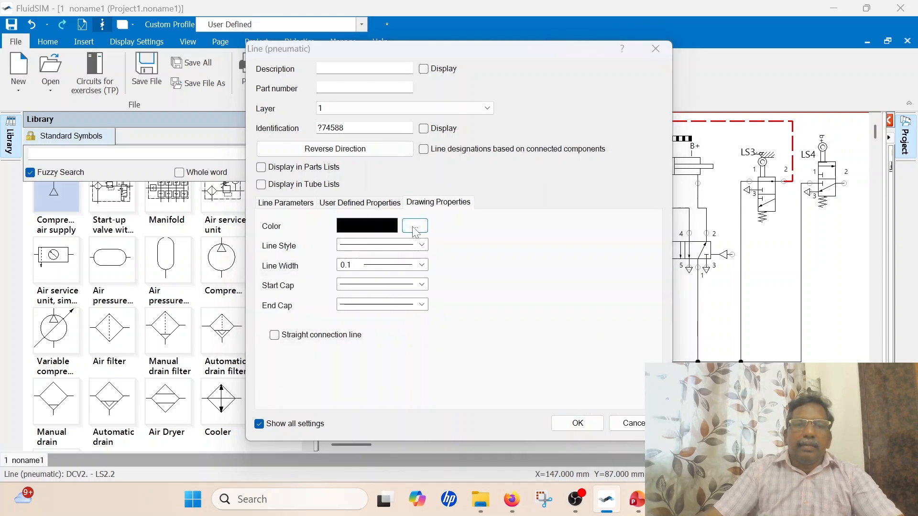
{"action": "left_click", "coordinate": [415, 227]}
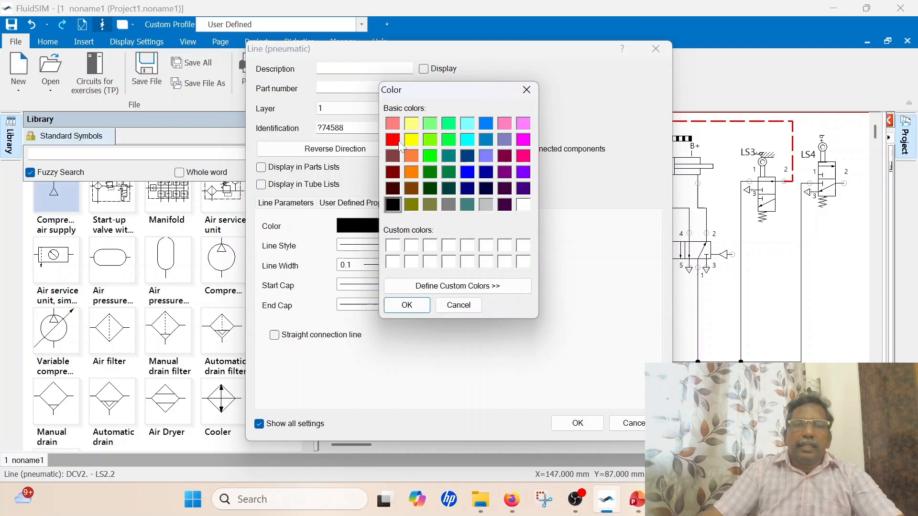
{"action": "left_click", "coordinate": [398, 142]}
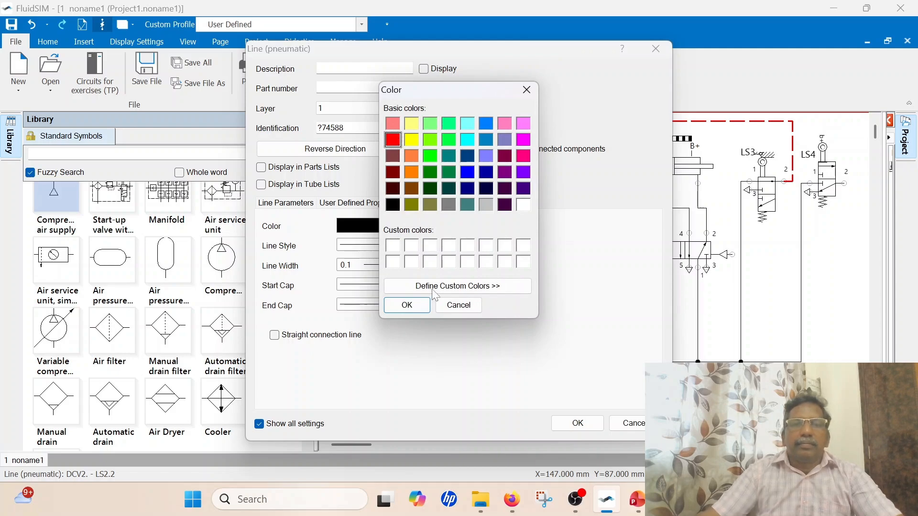
{"action": "left_click", "coordinate": [419, 311]}
Give the pilot line between LS2 and DCV2 a dashed style and a line width of 0.3
{"action": "left_click", "coordinate": [420, 245]}
{"action": "left_click", "coordinate": [406, 271]}
{"action": "left_click", "coordinate": [421, 265]}
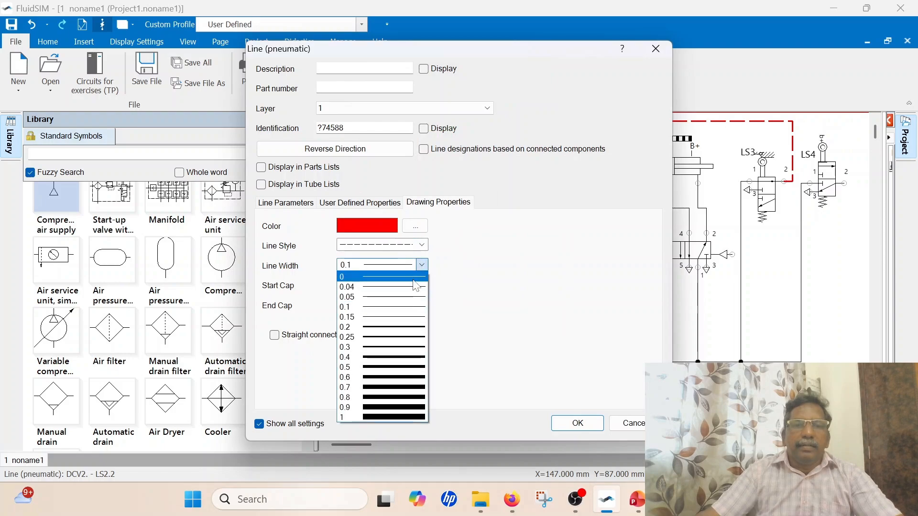
{"action": "left_click", "coordinate": [386, 348]}
{"action": "left_click", "coordinate": [577, 423]}
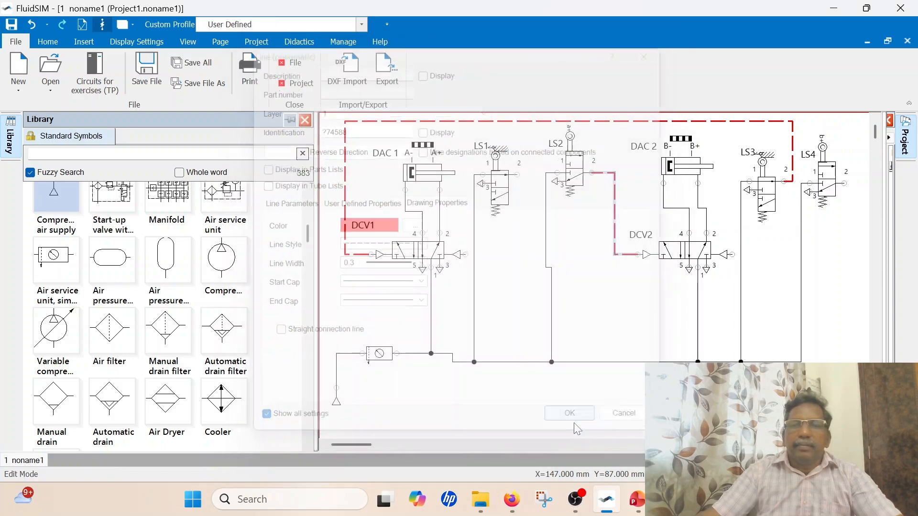
{"action": "left_click", "coordinate": [619, 327]}
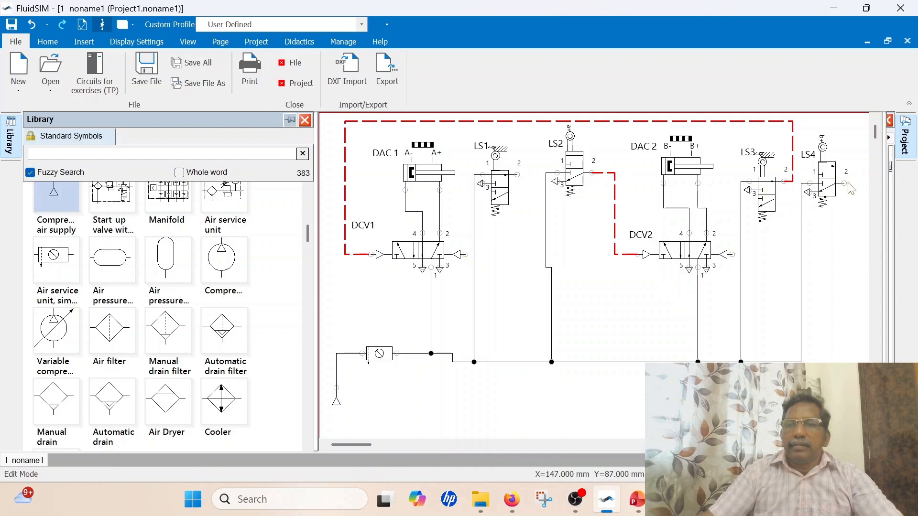
Connect port 2 of LS4 to DCV1's pilot port on the port 3 side, routing the line below both DCVs
{"action": "mouse_move", "coordinate": [846, 182]}
{"action": "left_mouse_down"}
{"action": "mouse_move", "coordinate": [847, 257]}
{"action": "mouse_move", "coordinate": [459, 266]}
{"action": "mouse_move", "coordinate": [461, 254]}
{"action": "left_mouse_up"}
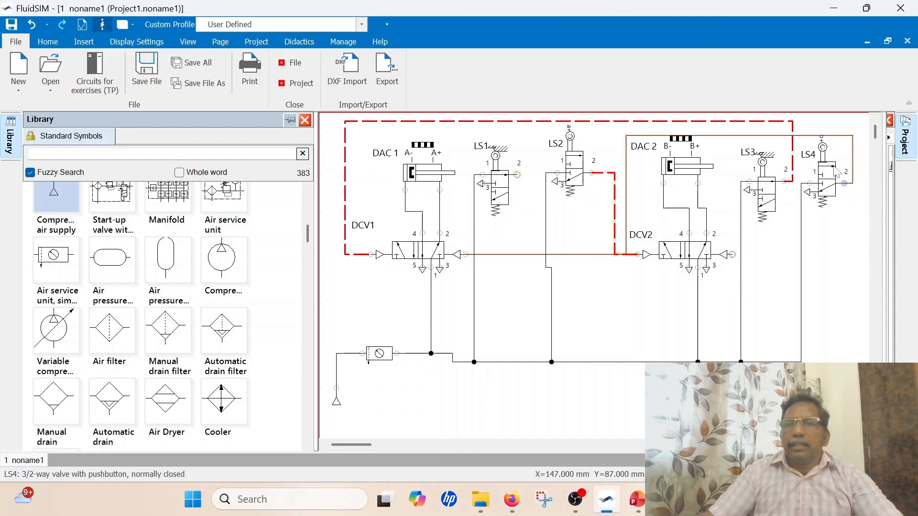
{"action": "left_click_drag", "start_coordinate": [784, 137], "coordinate": [780, 285]}
{"action": "left_click_drag", "start_coordinate": [564, 254], "coordinate": [567, 292]}
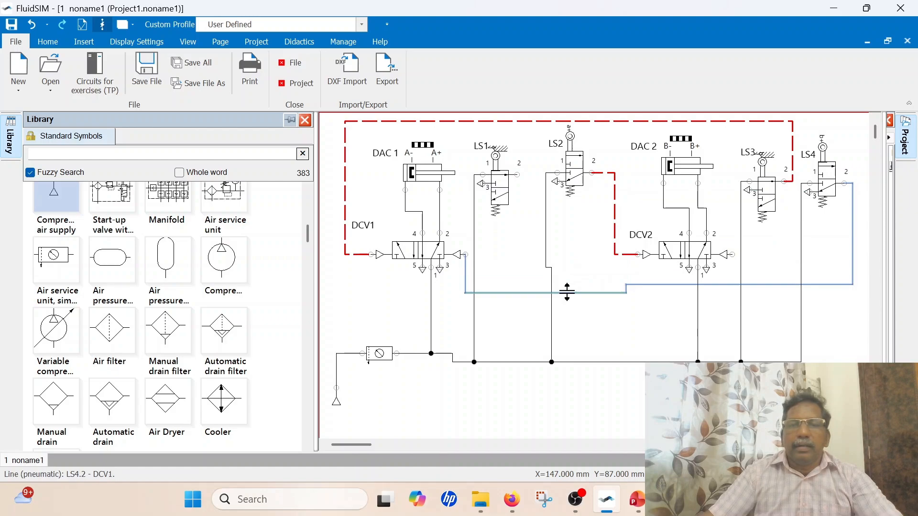
Colour the pilot line between LS4 and DCV1 red and set its line width to 0.3
{"action": "double_click", "coordinate": [649, 286]}
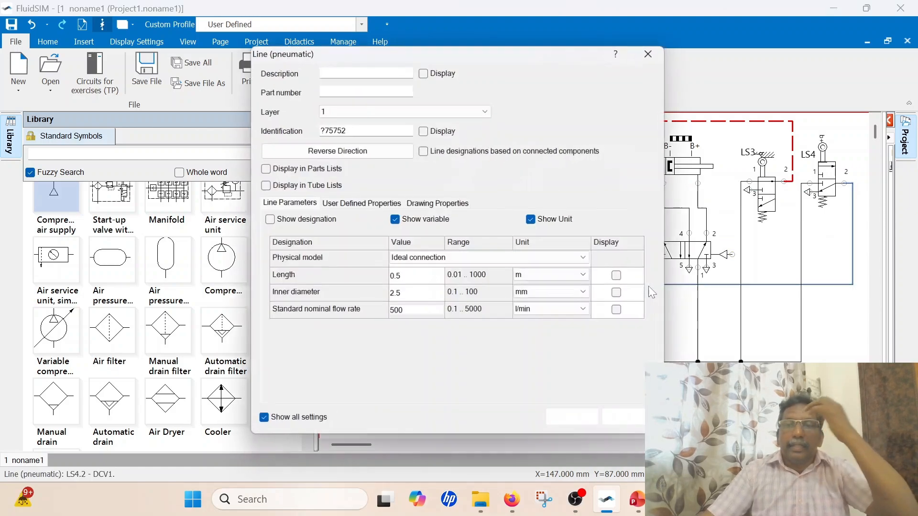
{"action": "left_click", "coordinate": [438, 203]}
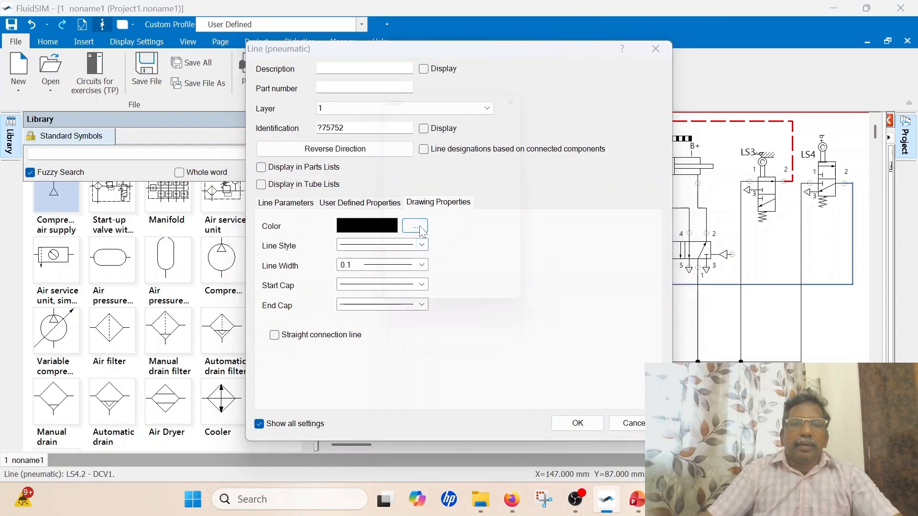
{"action": "left_click", "coordinate": [414, 226]}
{"action": "left_click", "coordinate": [396, 143]}
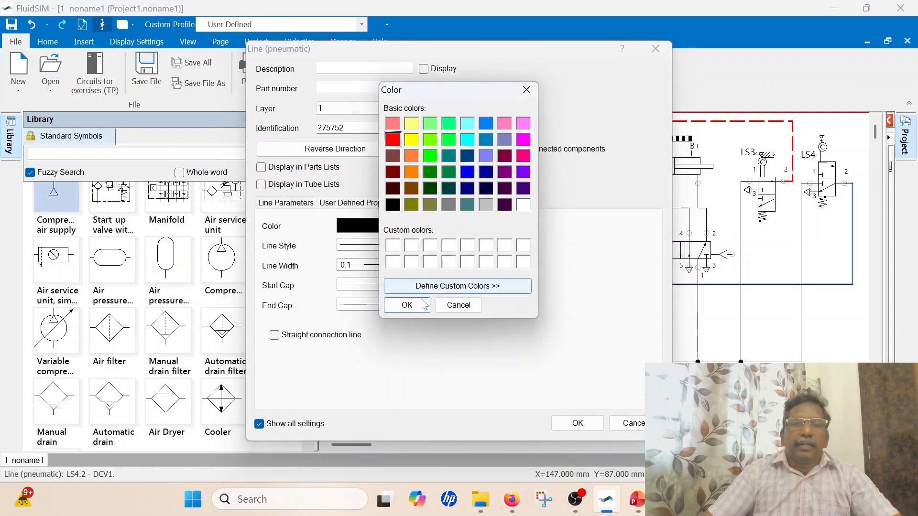
{"action": "left_click", "coordinate": [406, 305]}
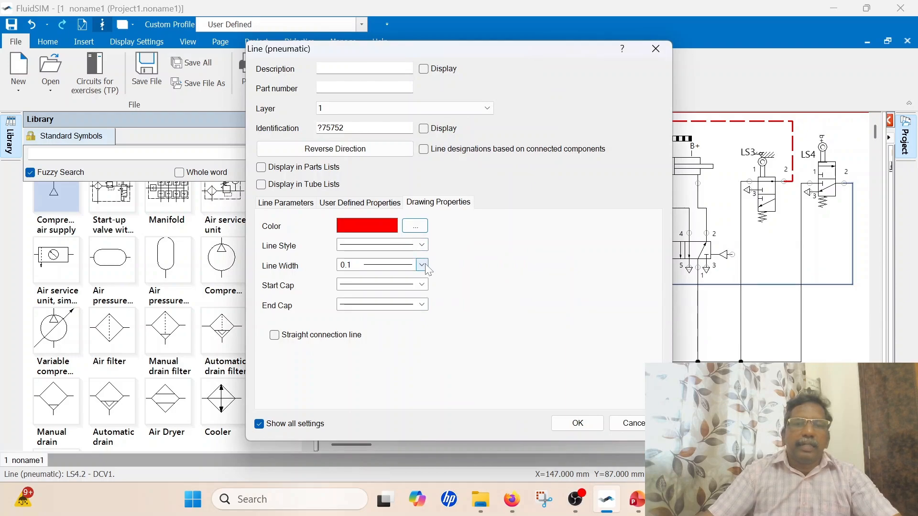
{"action": "left_click", "coordinate": [422, 265]}
{"action": "left_click", "coordinate": [392, 350]}
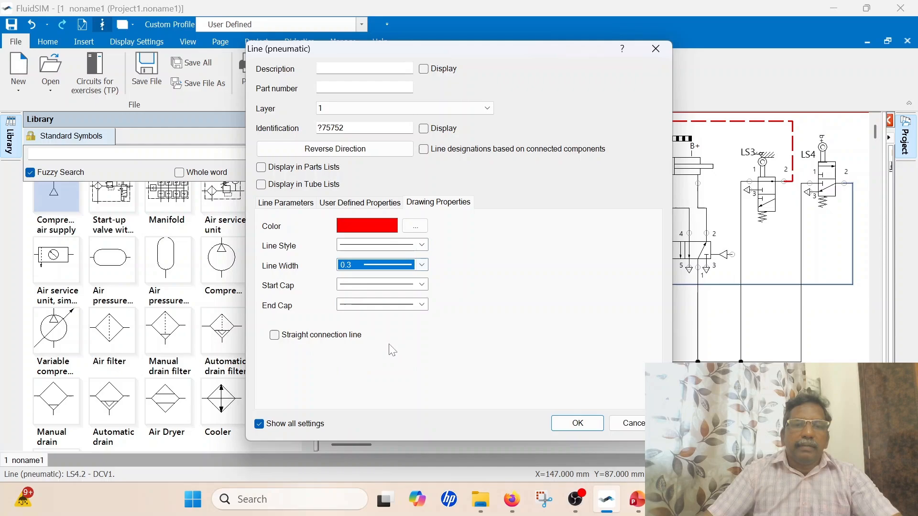
{"action": "left_click", "coordinate": [577, 423]}
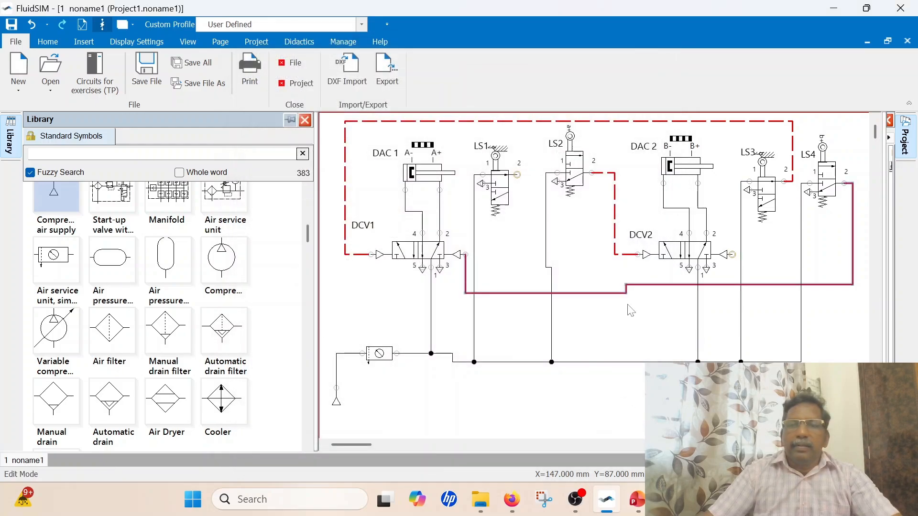
Change the line style of the pilot line between LS4 and DCV1 to dashed
{"action": "left_click", "coordinate": [618, 293]}
{"action": "double_click", "coordinate": [618, 293]}
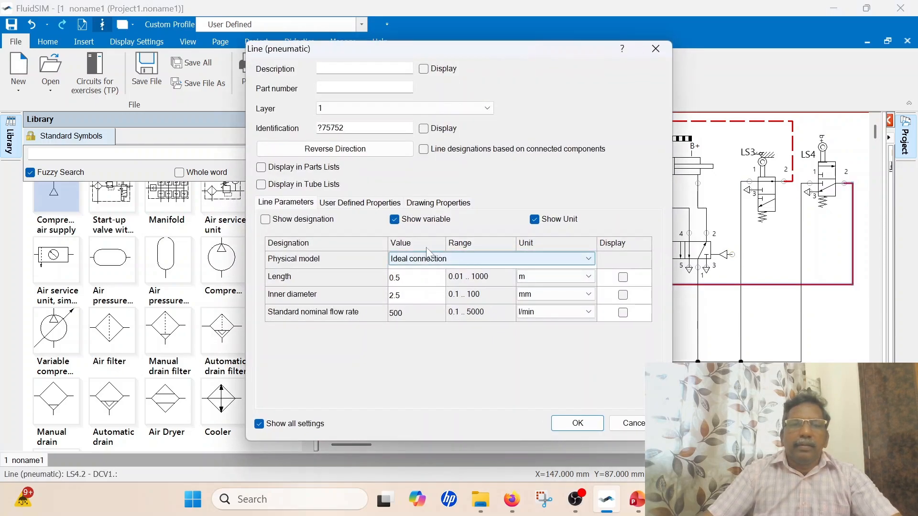
{"action": "left_click", "coordinate": [438, 202]}
{"action": "left_click", "coordinate": [421, 245]}
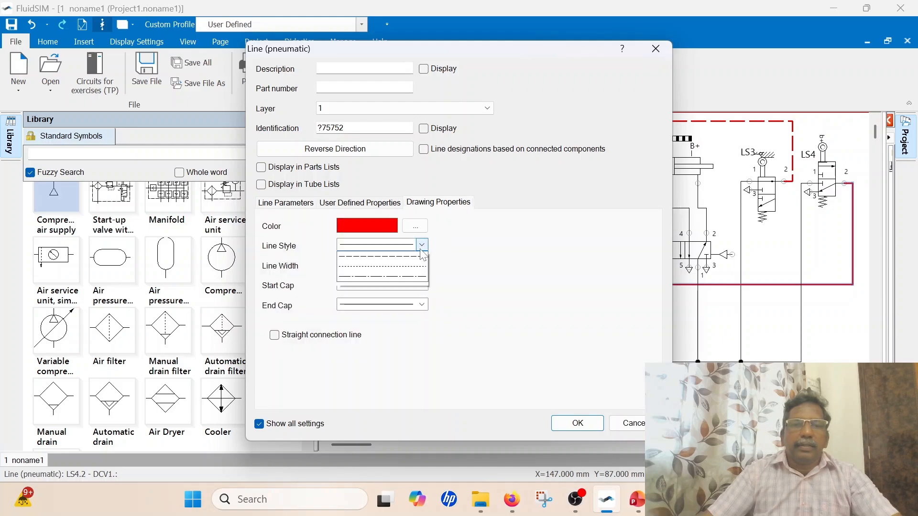
{"action": "left_click", "coordinate": [378, 263]}
{"action": "left_click", "coordinate": [576, 423]}
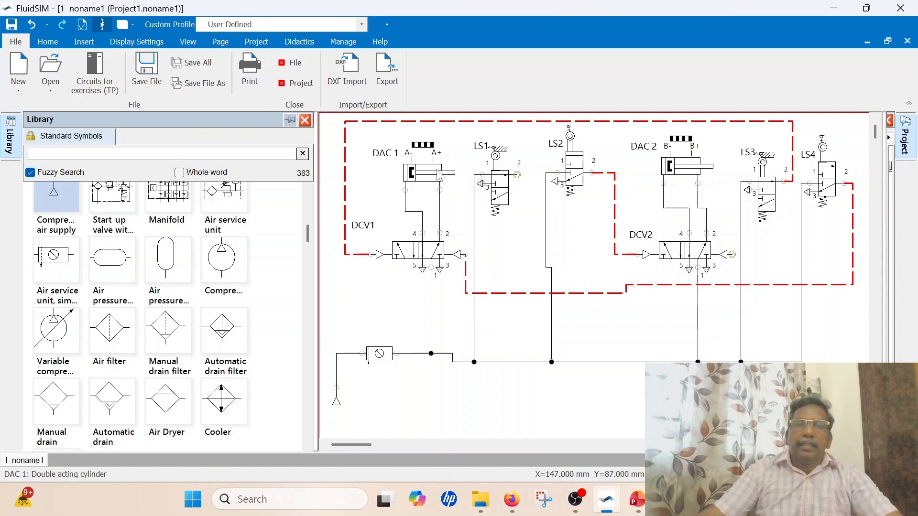
Connect port 2 of LS1 to DCV2's pilot port on the port 3 side, routing it below the LS4 pilot line and above the supply line
{"action": "mouse_move", "coordinate": [429, 172]}
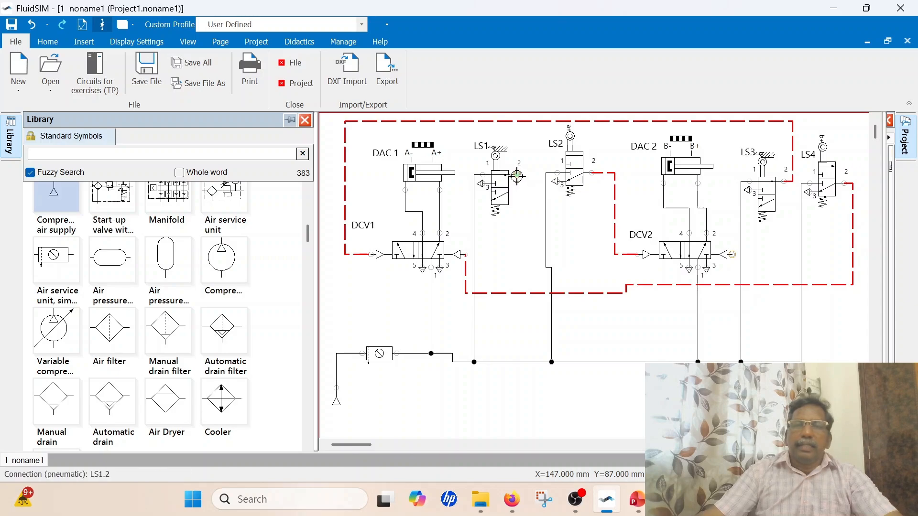
{"action": "left_click_drag", "start_coordinate": [518, 175], "coordinate": [732, 254]}
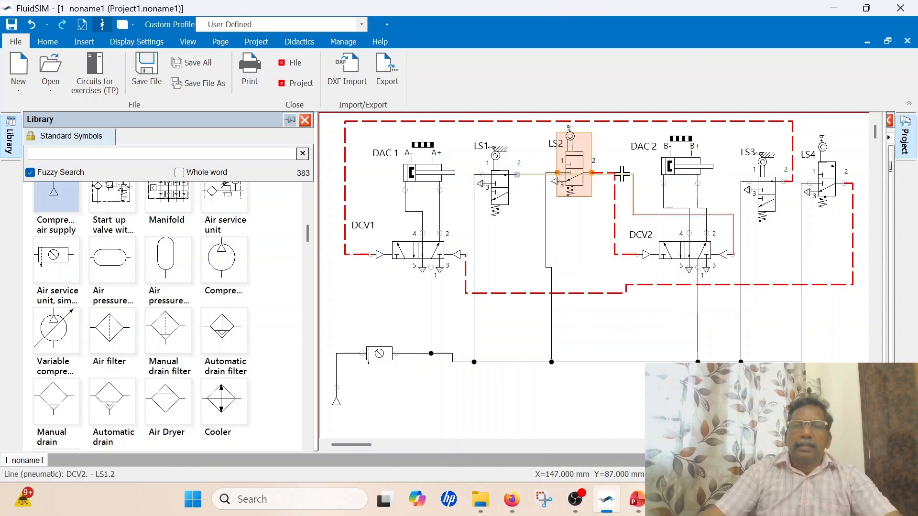
{"action": "left_click", "coordinate": [623, 175]}
{"action": "left_click_drag", "start_coordinate": [624, 175], "coordinate": [636, 327]}
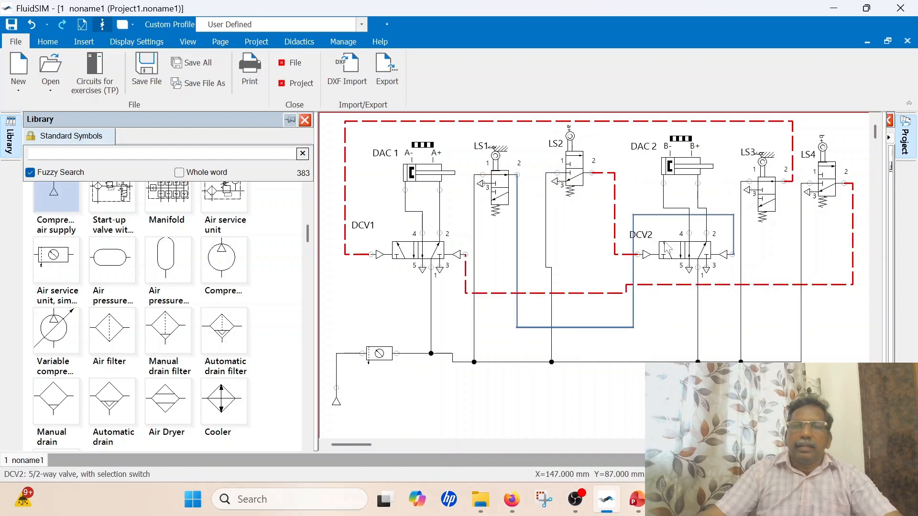
{"action": "left_click_drag", "start_coordinate": [666, 214], "coordinate": [664, 328]}
{"action": "left_click", "coordinate": [663, 351]}
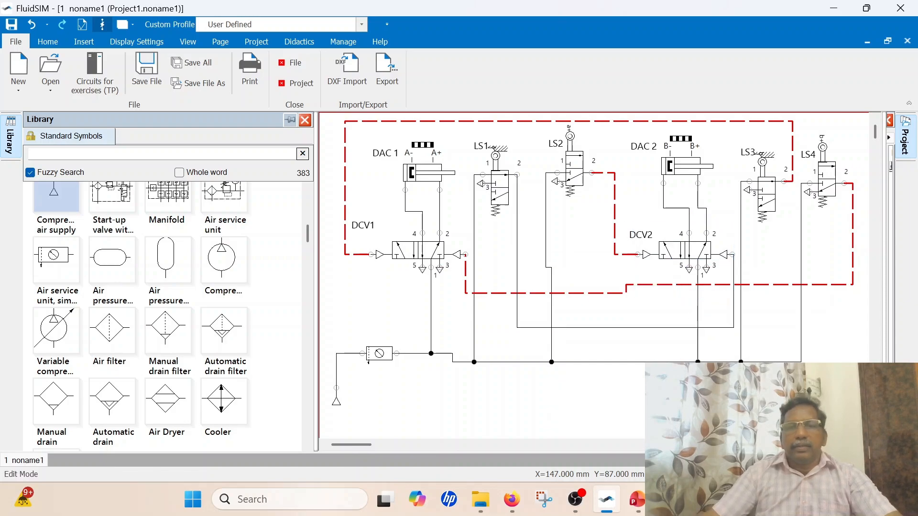
Format the pilot line between LS1 and DCV2 as red and dashed with a line width of 0.3
{"action": "double_click", "coordinate": [663, 328]}
{"action": "left_click", "coordinate": [431, 205]}
{"action": "left_click", "coordinate": [415, 225]}
{"action": "left_click", "coordinate": [392, 140]}
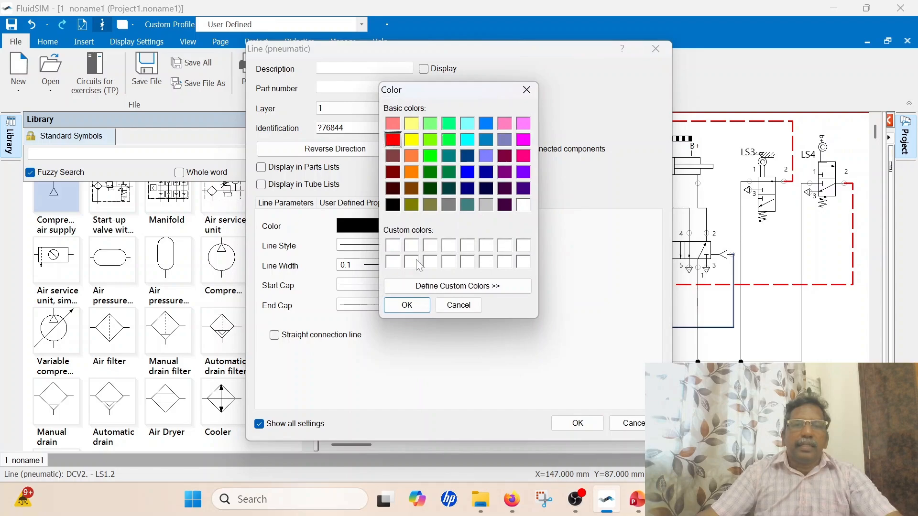
{"action": "left_click", "coordinate": [406, 304]}
{"action": "left_click", "coordinate": [421, 245]}
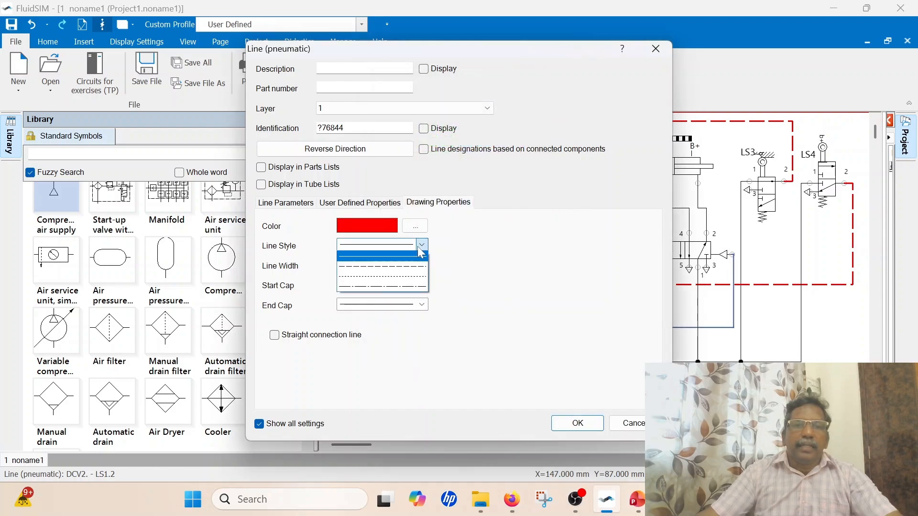
{"action": "left_click", "coordinate": [414, 267]}
{"action": "left_click", "coordinate": [424, 265]}
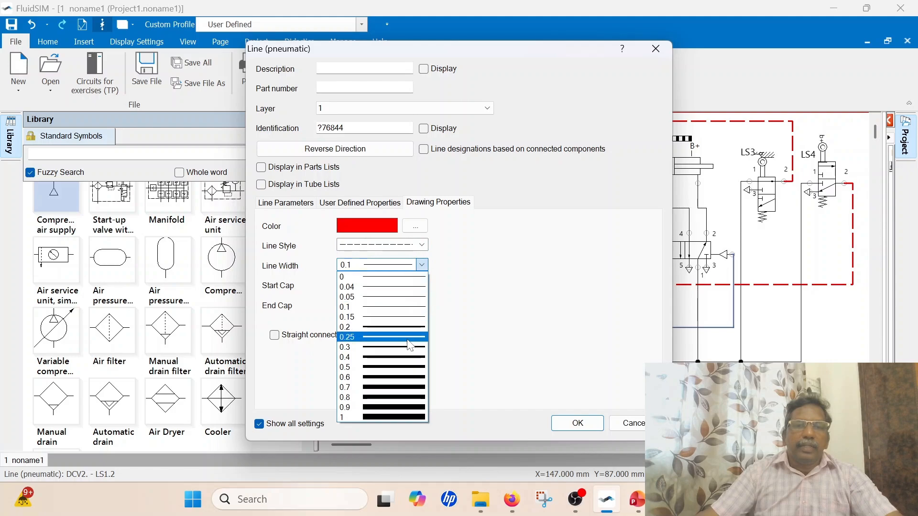
{"action": "left_click", "coordinate": [405, 347]}
{"action": "left_click", "coordinate": [578, 423]}
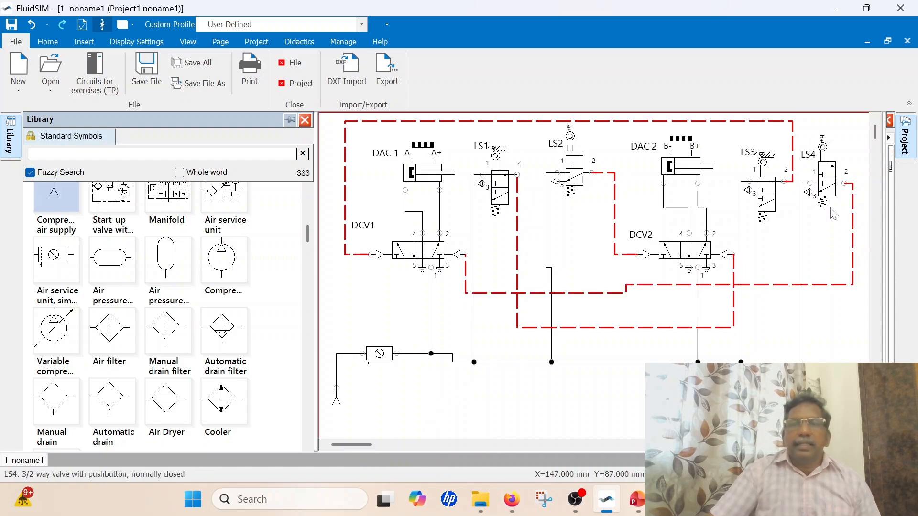
{"action": "mouse_move", "coordinate": [431, 186]}
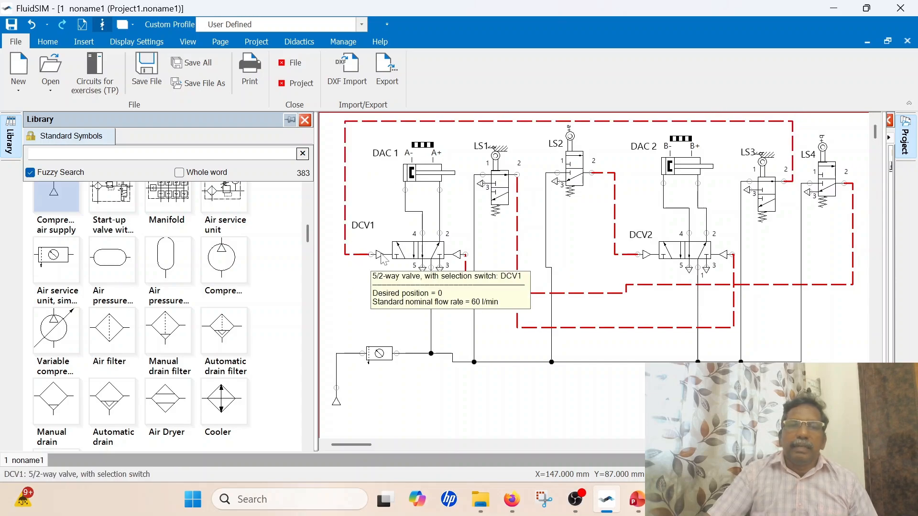
{"action": "left_click", "coordinate": [406, 244]}
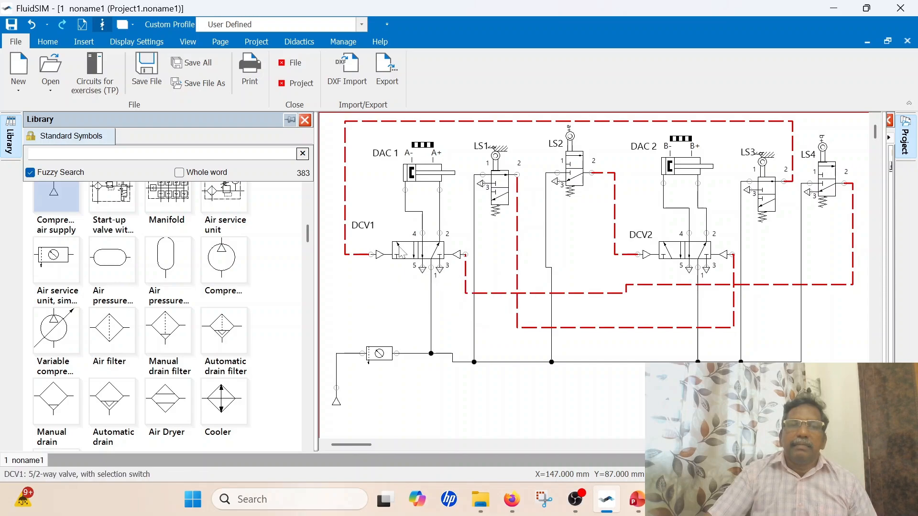
{"action": "left_click", "coordinate": [413, 243]}
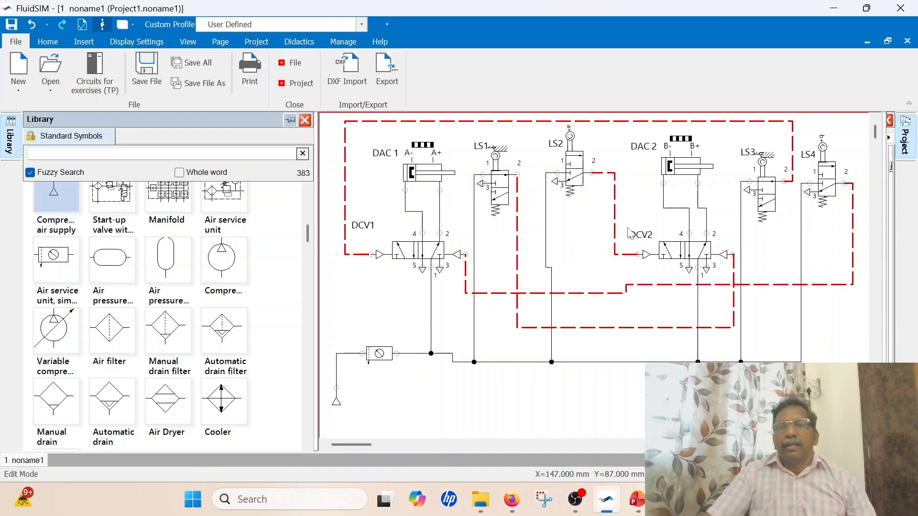
{"action": "mouse_move", "coordinate": [663, 257]}
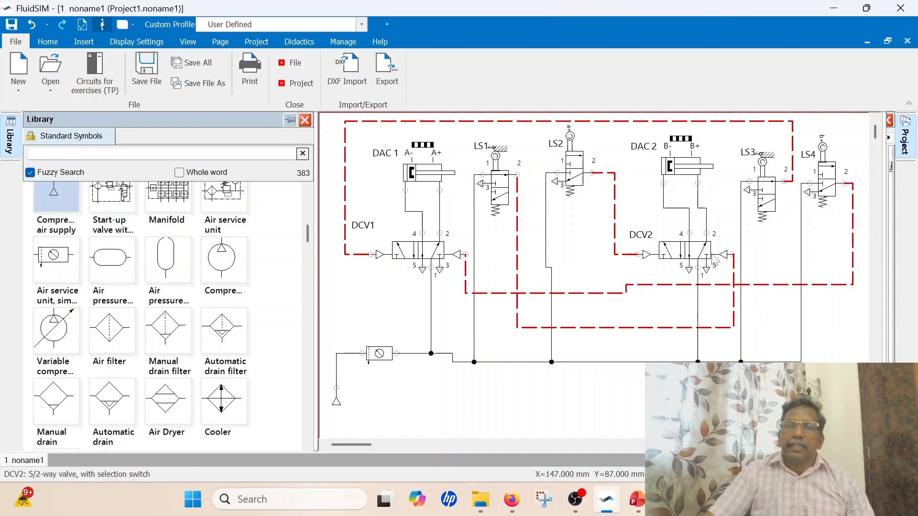
{"action": "mouse_move", "coordinate": [717, 260]}
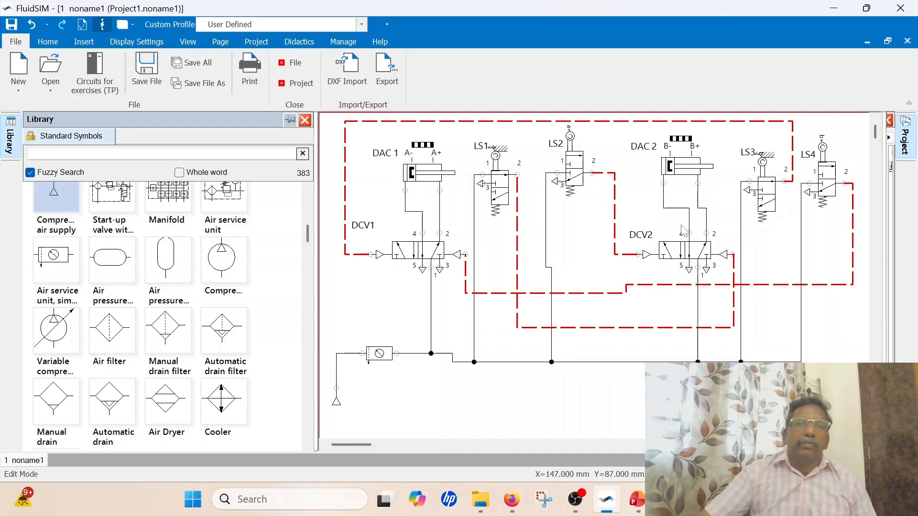
Start the simulation of the two-cylinder sequencing circuit
{"action": "left_click", "coordinate": [48, 42]}
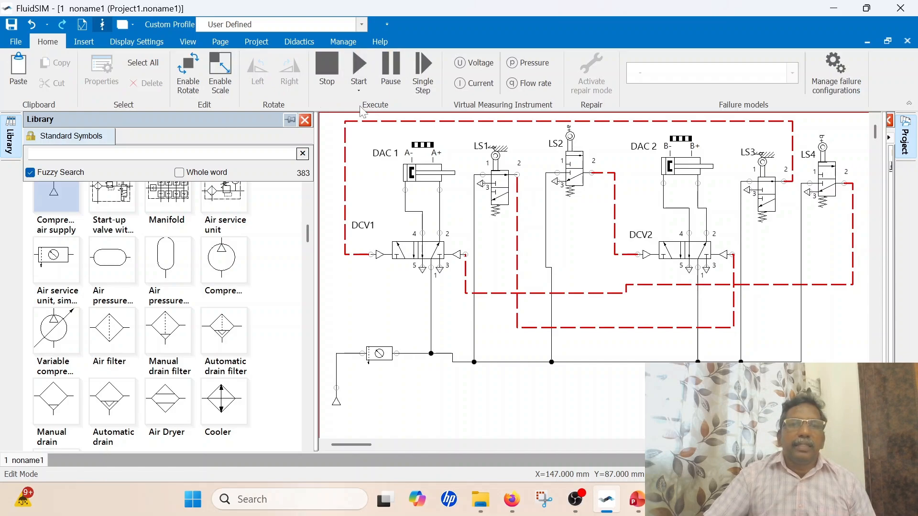
{"action": "left_click", "coordinate": [363, 64]}
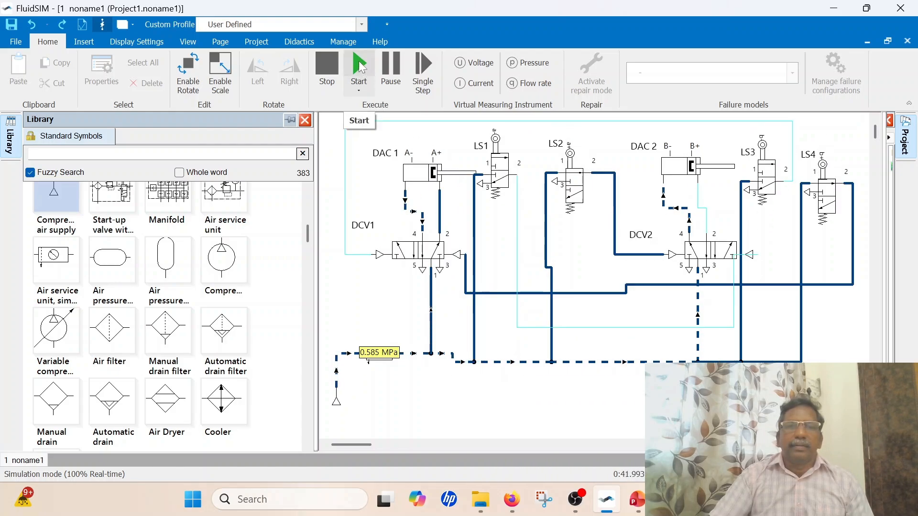
Switch to PowerPoint, present the Sequencing of Two Cylinders Circuit conclusion slide full screen, and return to the running FluidSIM simulation
{"action": "left_click", "coordinate": [635, 499]}
{"action": "key", "text": "shift+F5"}
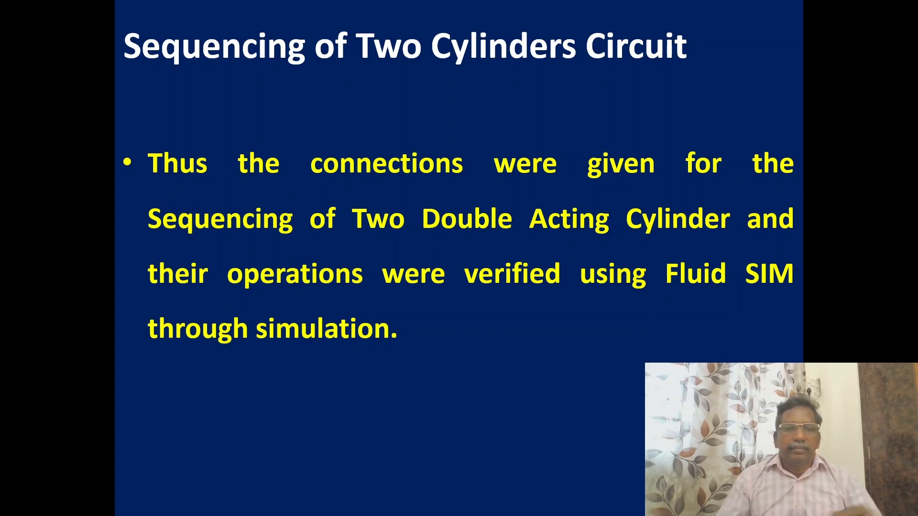
{"action": "key", "text": "Escape"}
{"action": "left_click", "coordinate": [607, 499]}
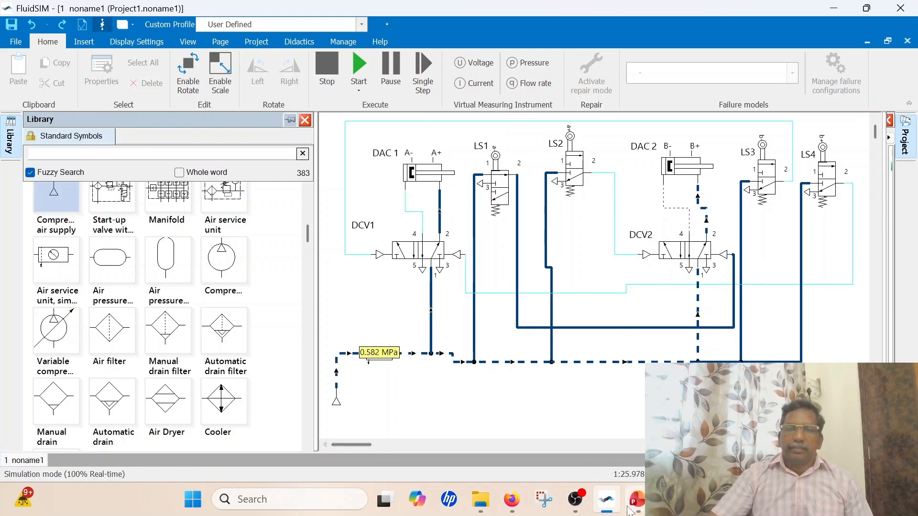
Switch to PowerPoint and start the slide show from slide 15, the THANK YOU slide
{"action": "mouse_move", "coordinate": [636, 509]}
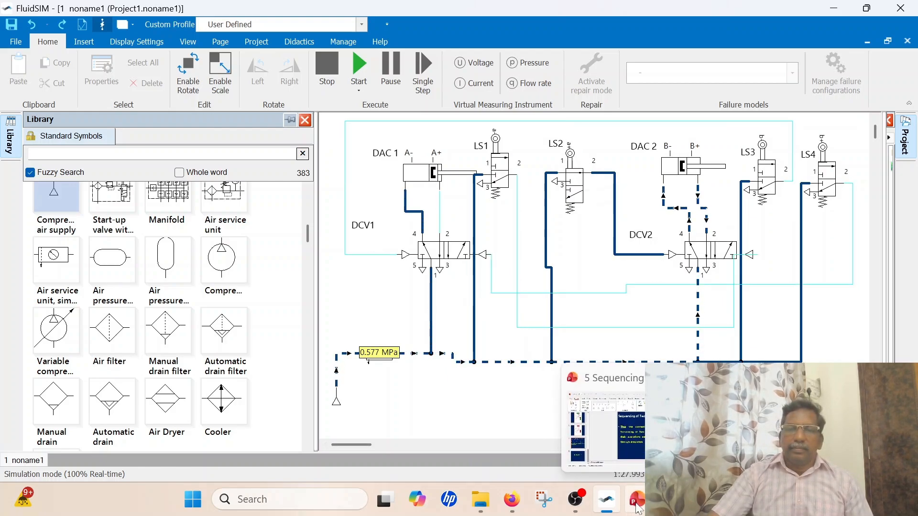
{"action": "left_click", "coordinate": [637, 508]}
{"action": "scroll", "coordinate": [598, 417], "scroll_direction": "down", "scroll_amount": 1}
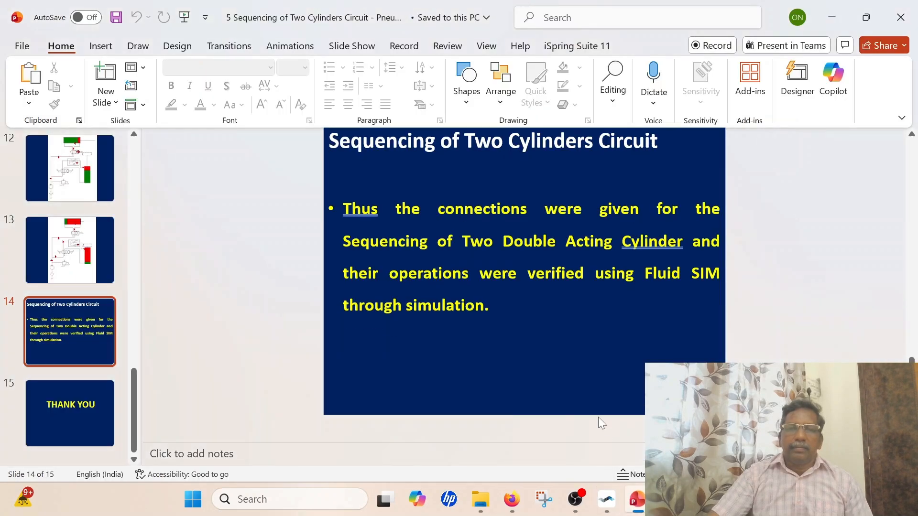
{"action": "left_click", "coordinate": [79, 407]}
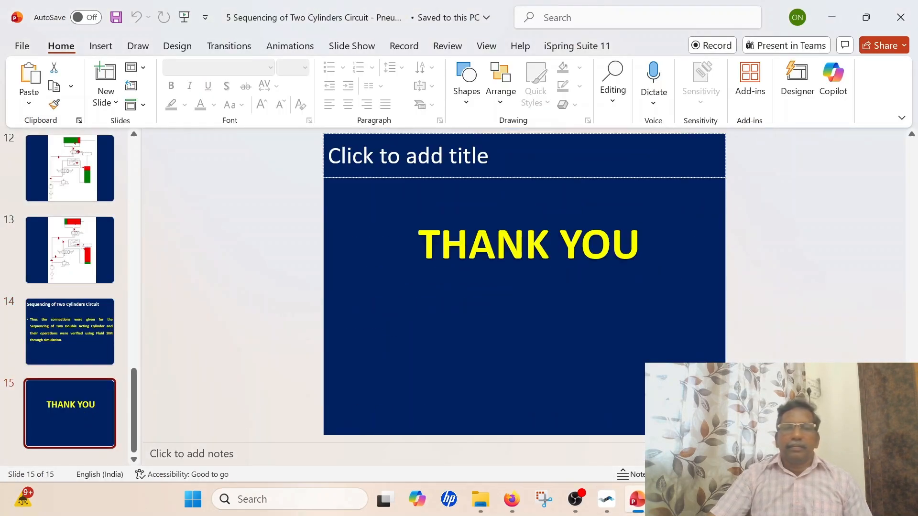
{"action": "key", "text": "shift+F5"}
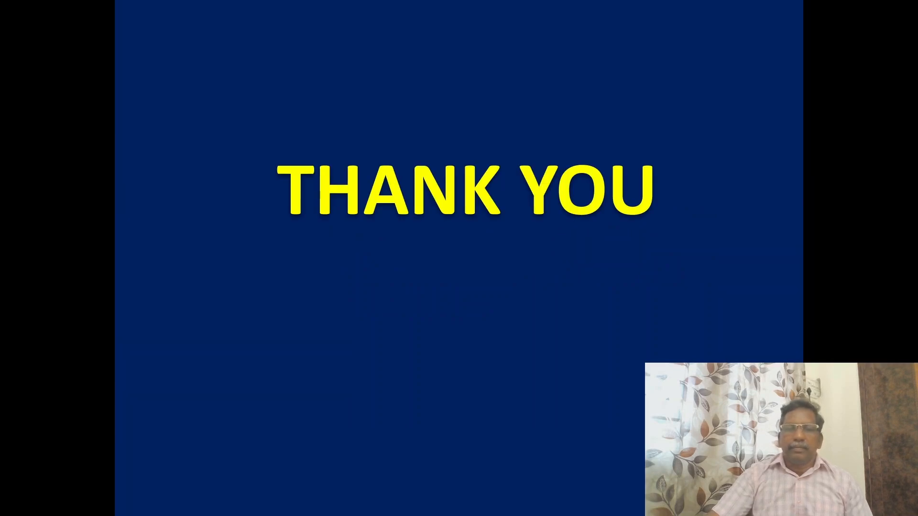